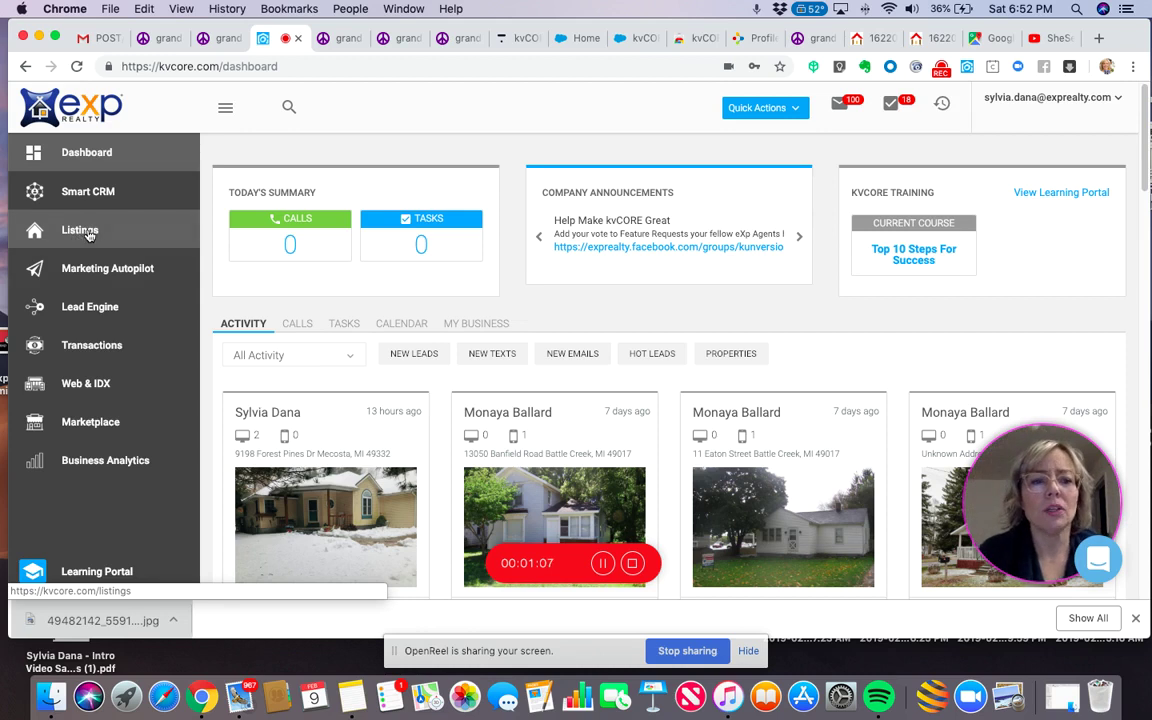
- Open the 9198 Forest Pines Dr listing and copy its MLS number 19004652
click(88, 232)
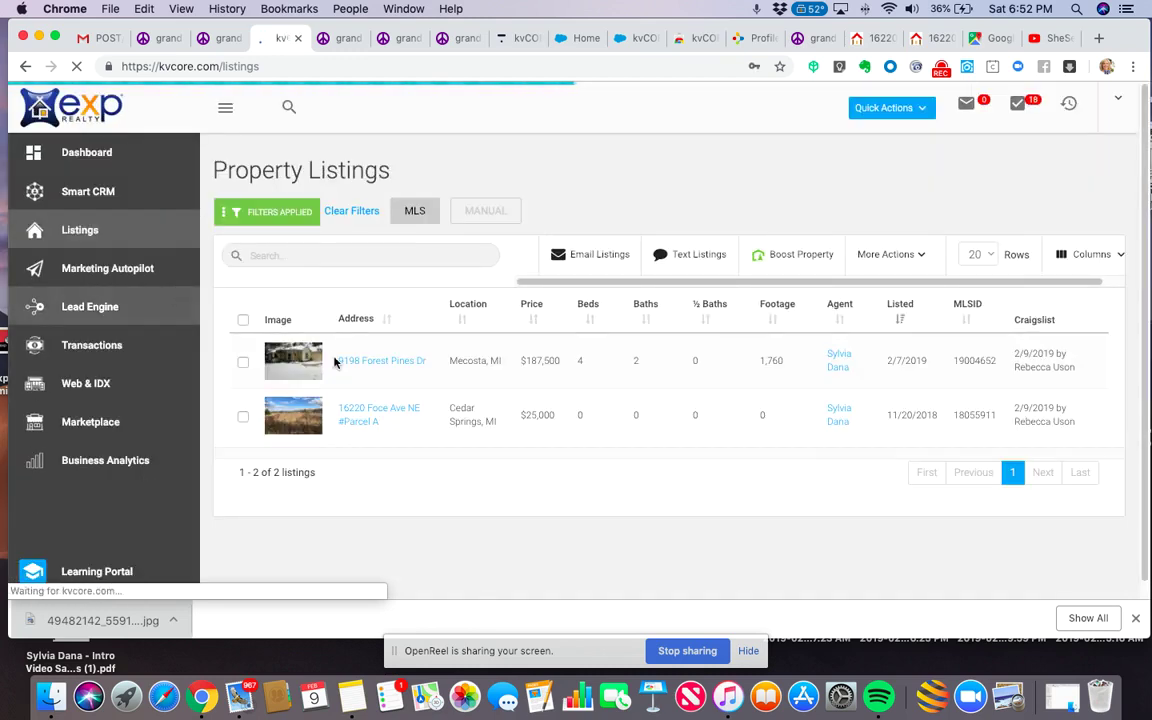
click(351, 366)
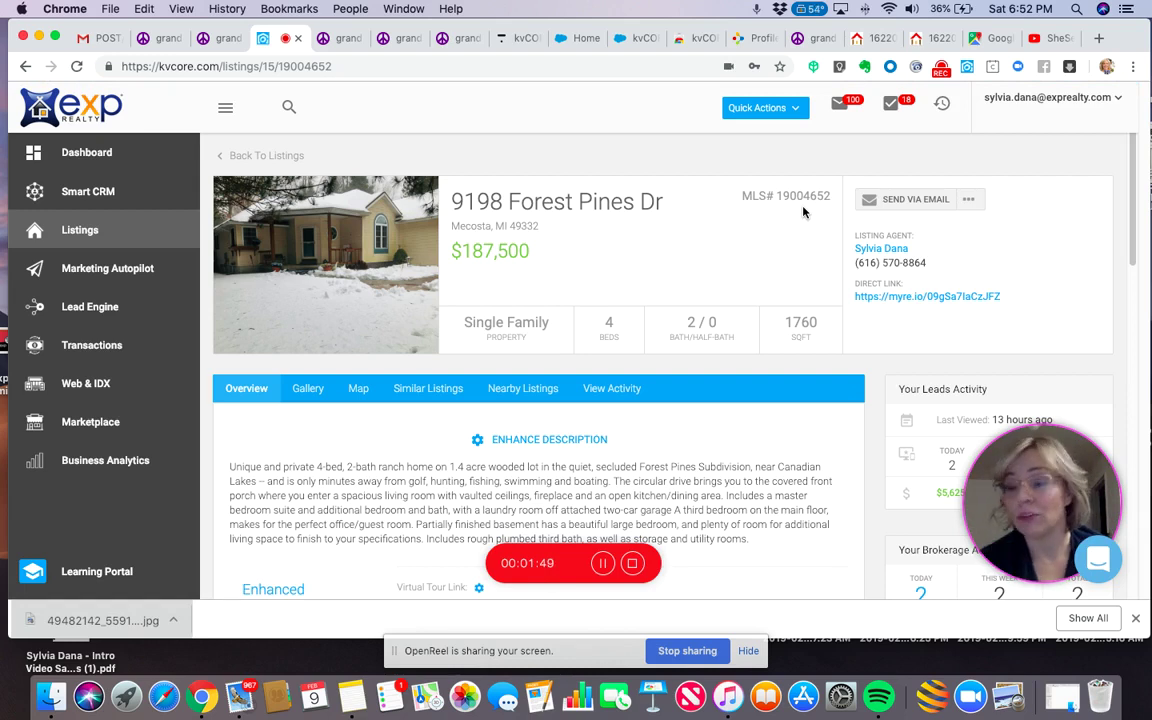
drag(776, 196, 831, 202)
key(super+c)
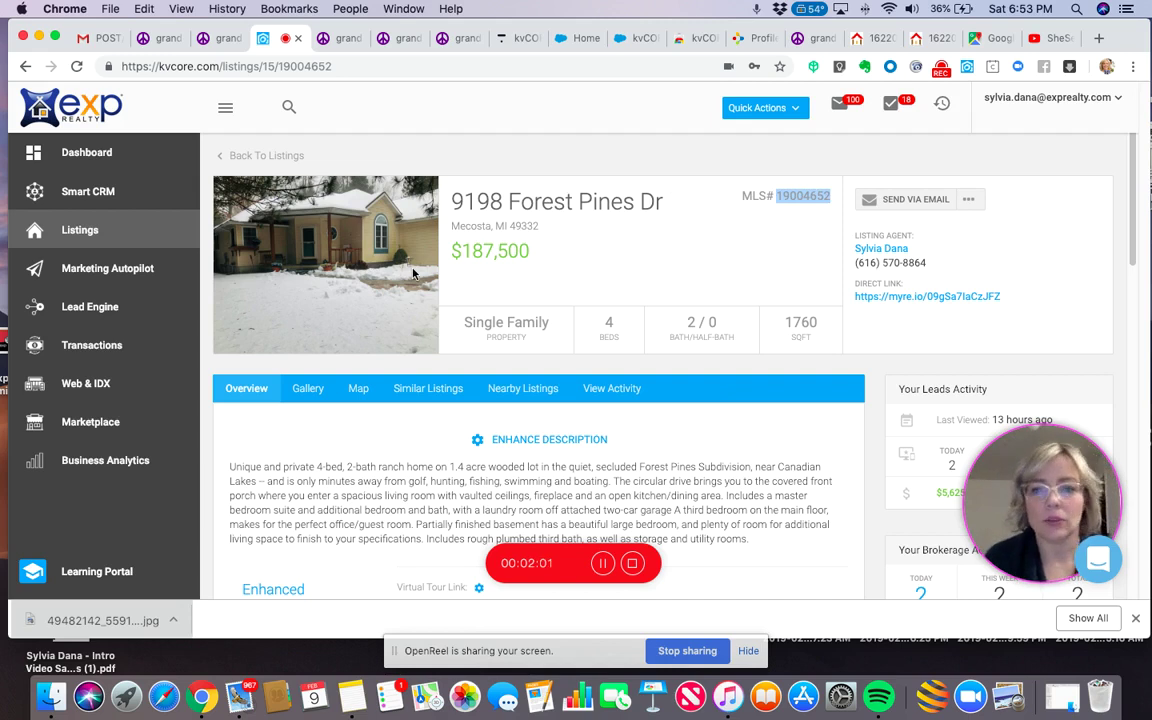
click(87, 308)
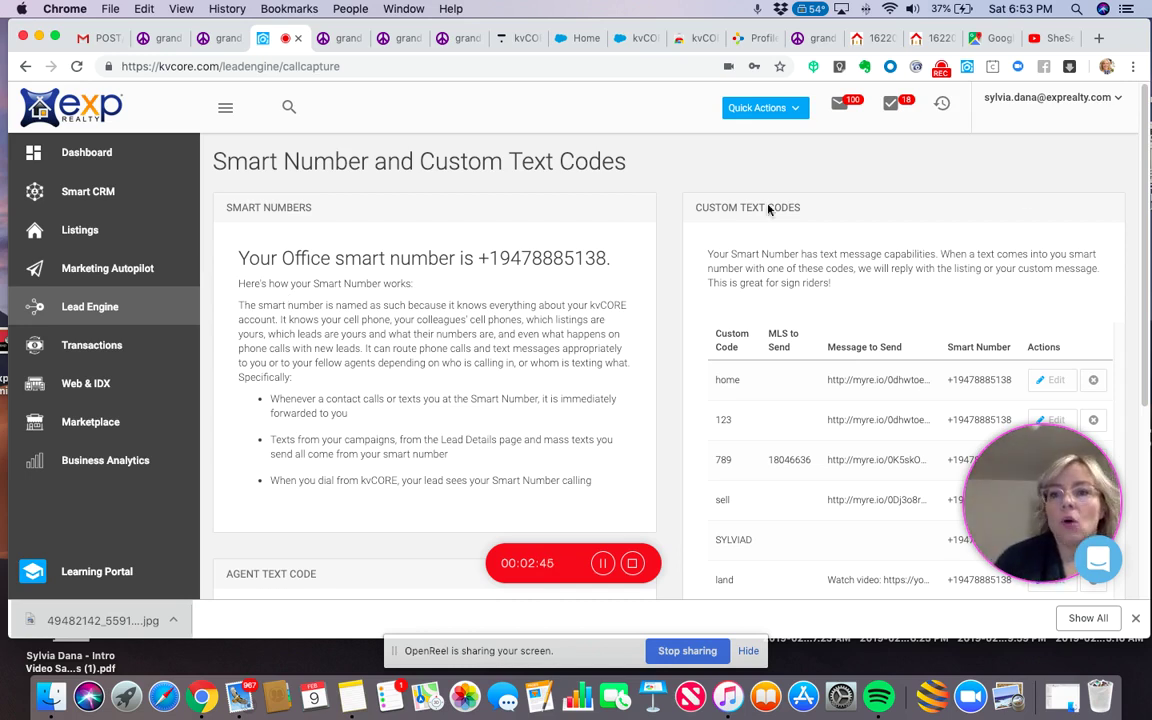
mouse_move(1145, 146)
mouse_down()
mouse_move(1147, 285)
mouse_move(1148, 170)
mouse_up()
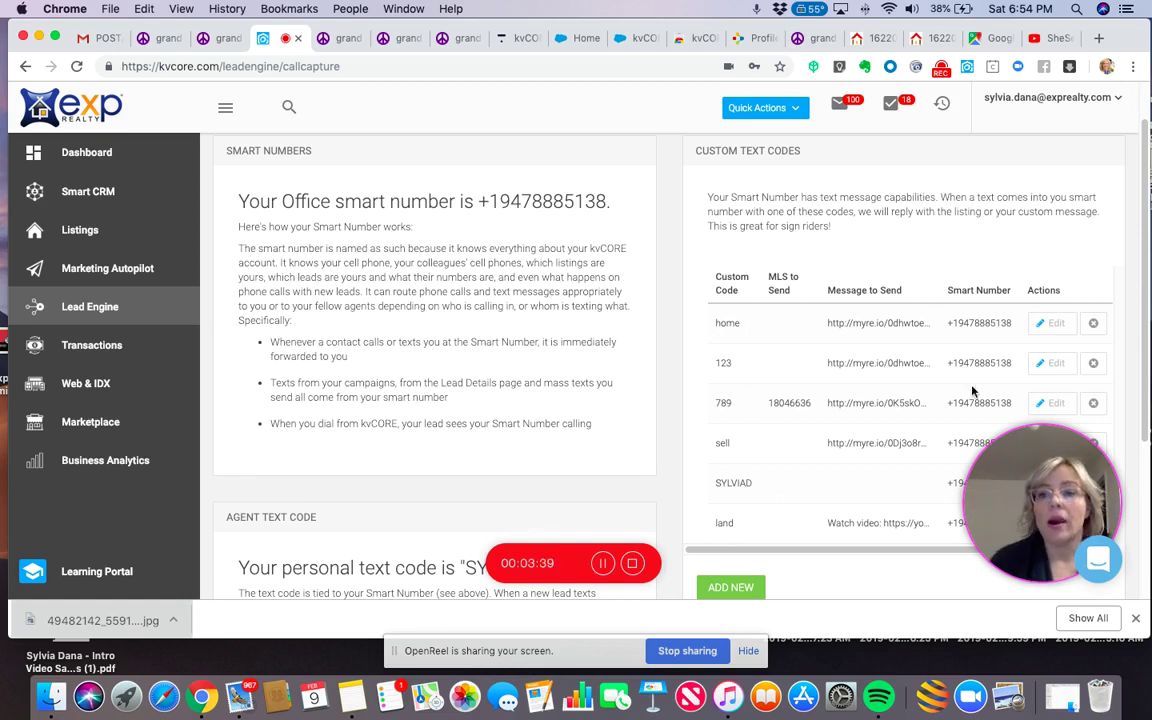
scroll(1145, 307, down, 1)
drag(1145, 307, 1147, 340)
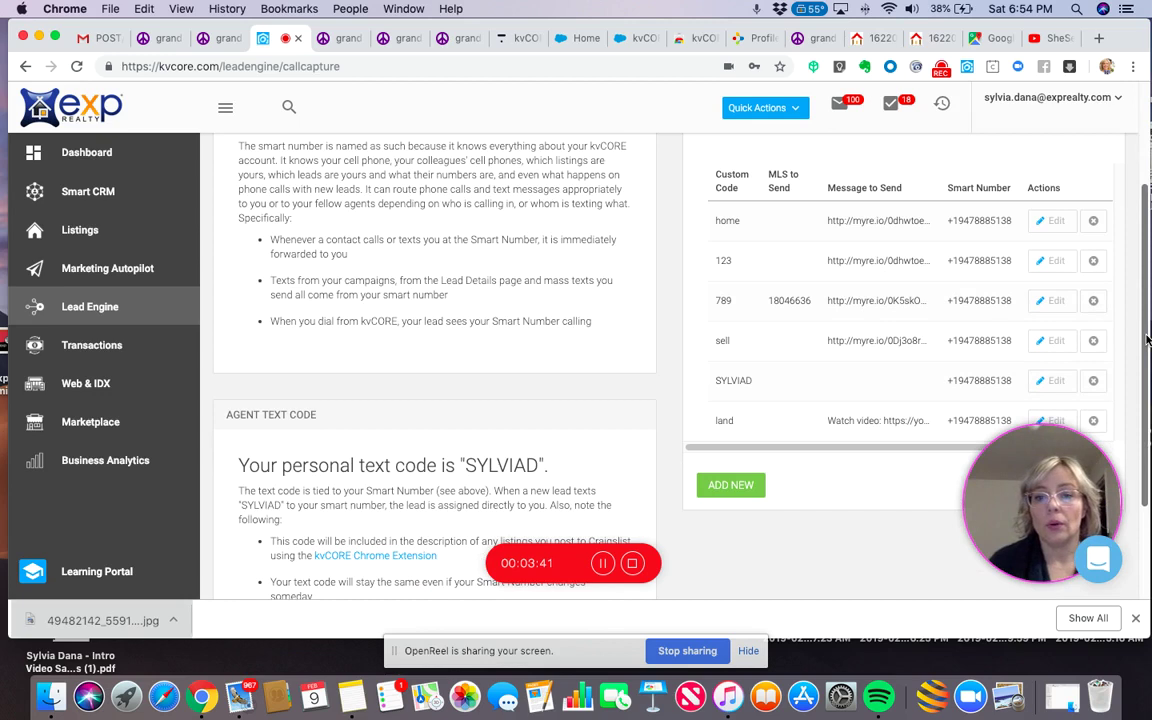
- Clear code 123's old reply link, enter MLS ID 19004652, and save the code
click(1051, 265)
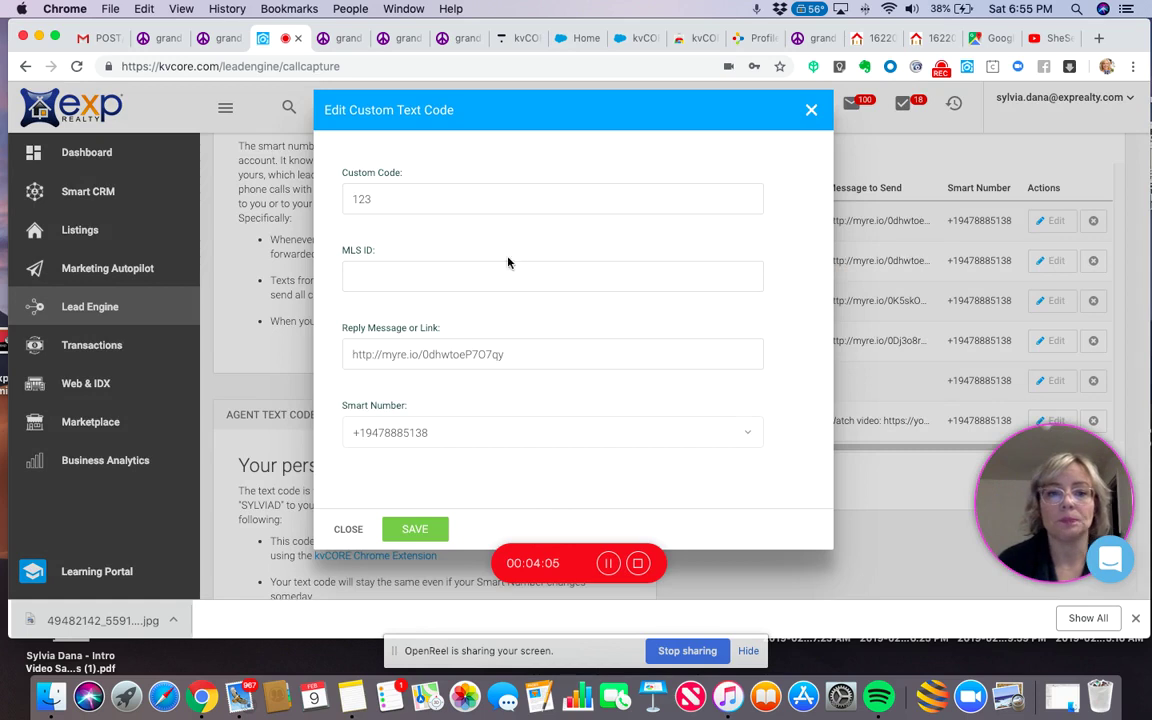
drag(530, 355, 316, 332)
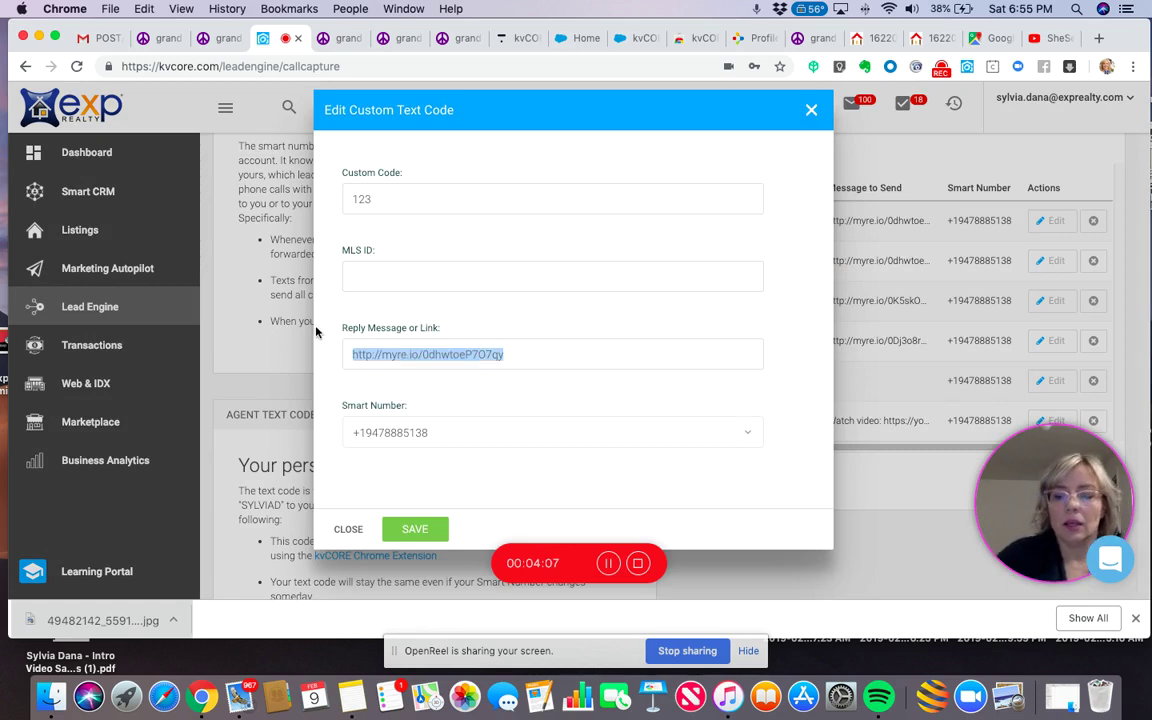
key(BackSpace)
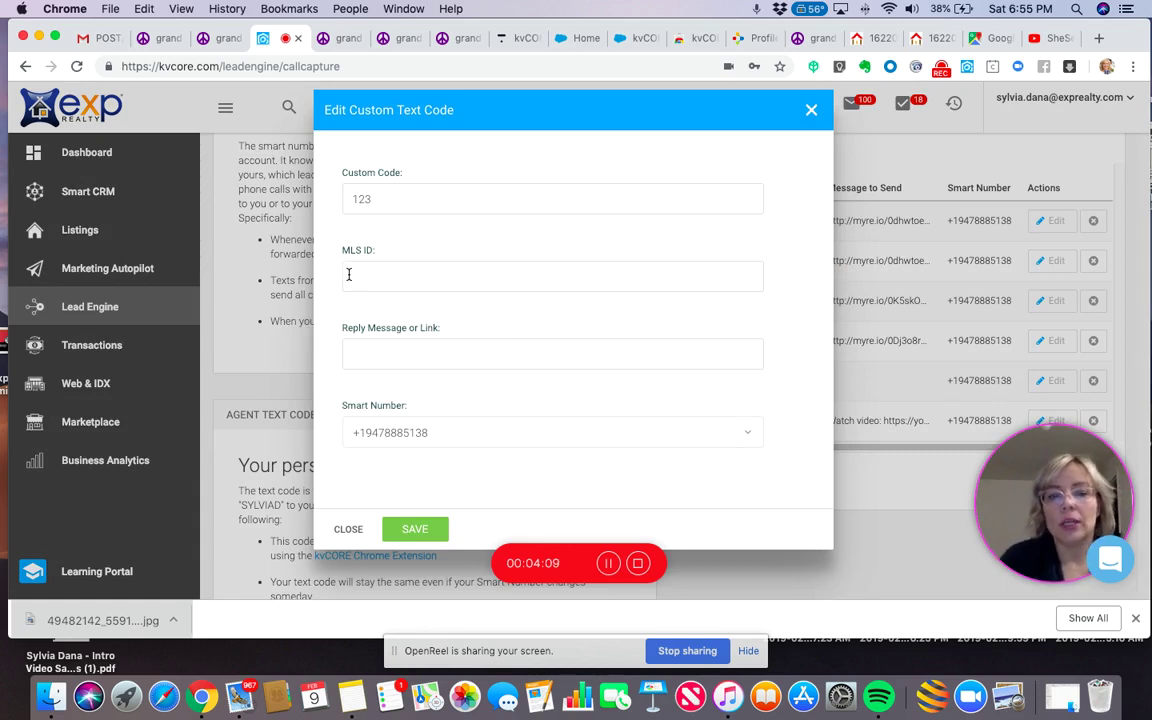
click(417, 279)
key(super+v)
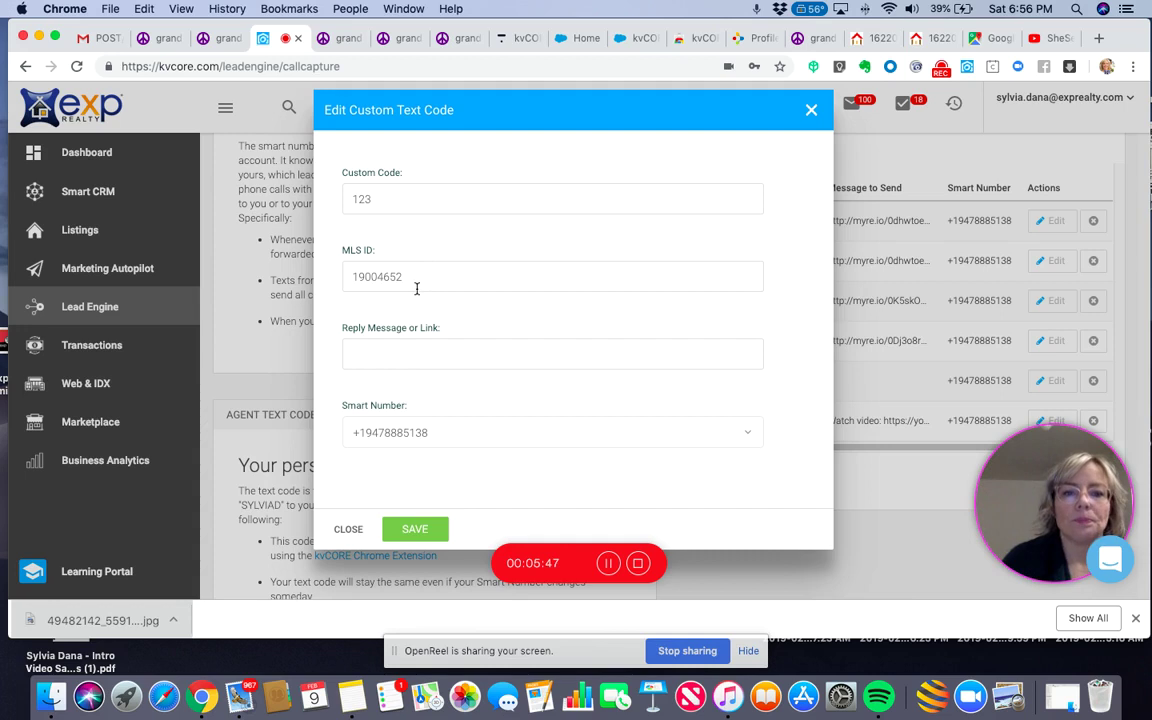
click(415, 537)
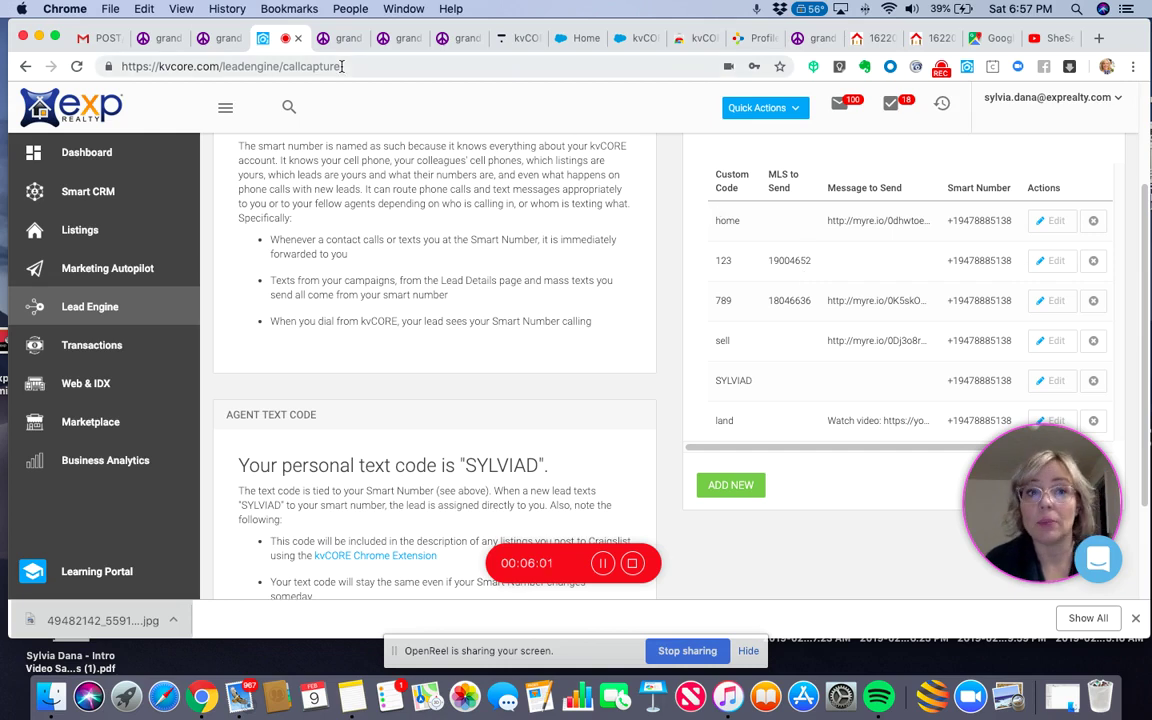
- Switch to the Craigslist tab showing the Forest Pines posting's edit form
click(167, 40)
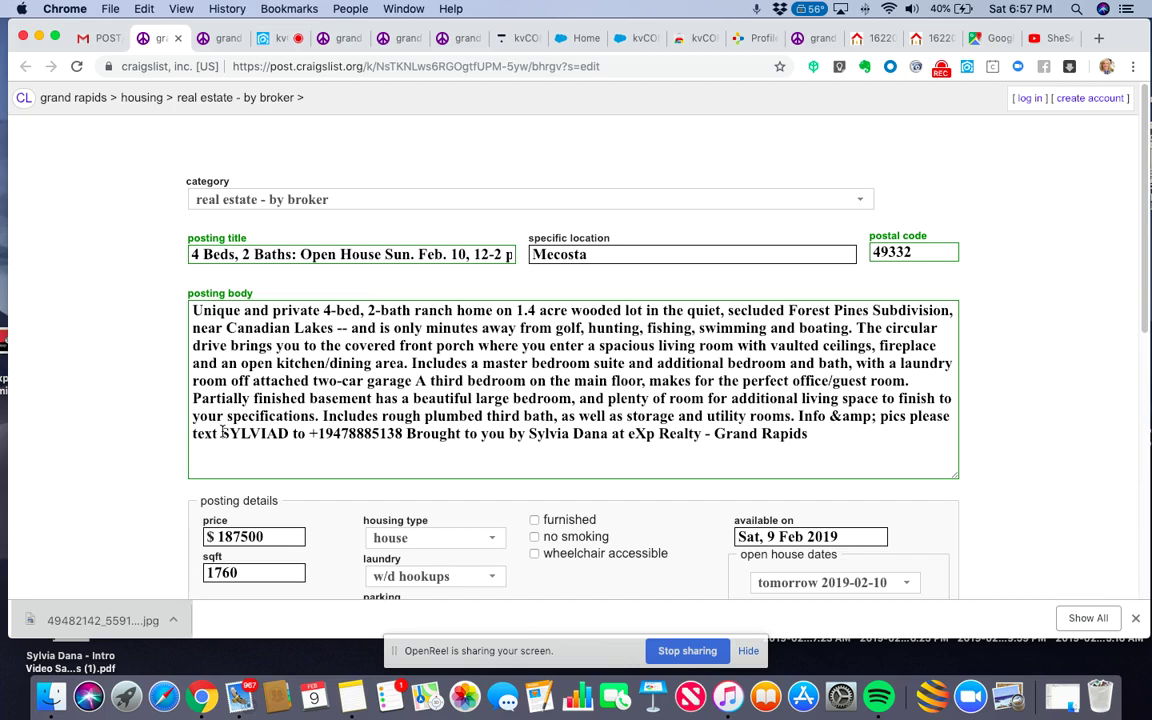
drag(222, 433, 287, 434)
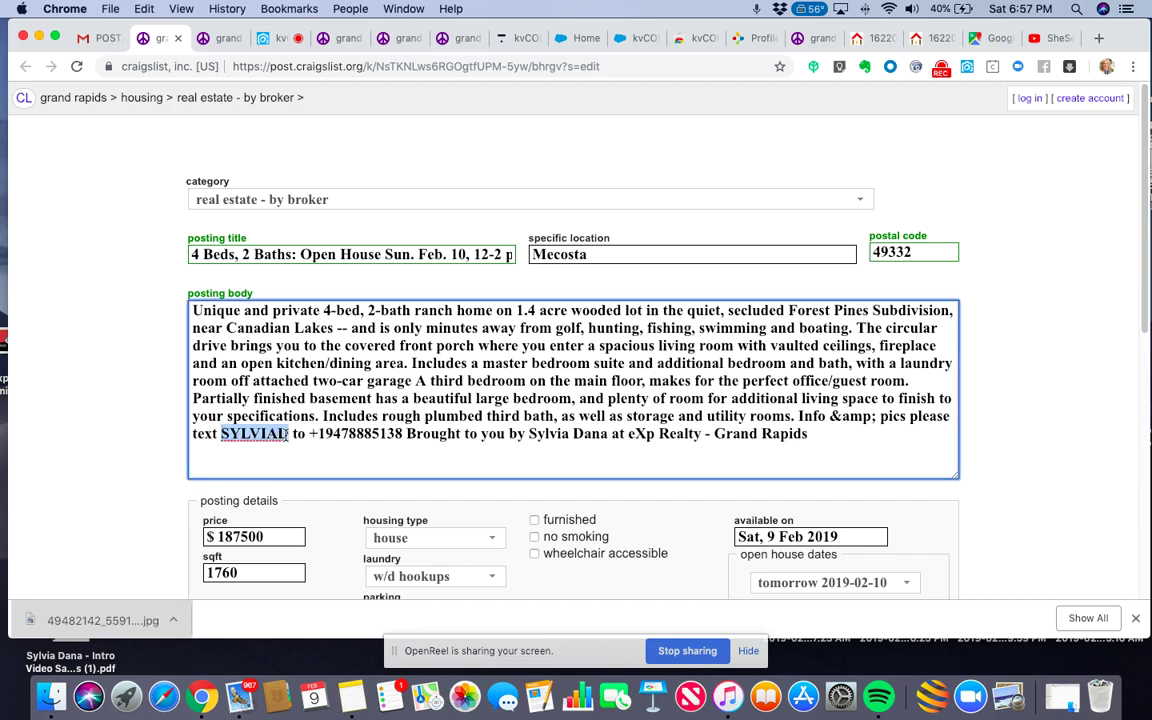
text(123)
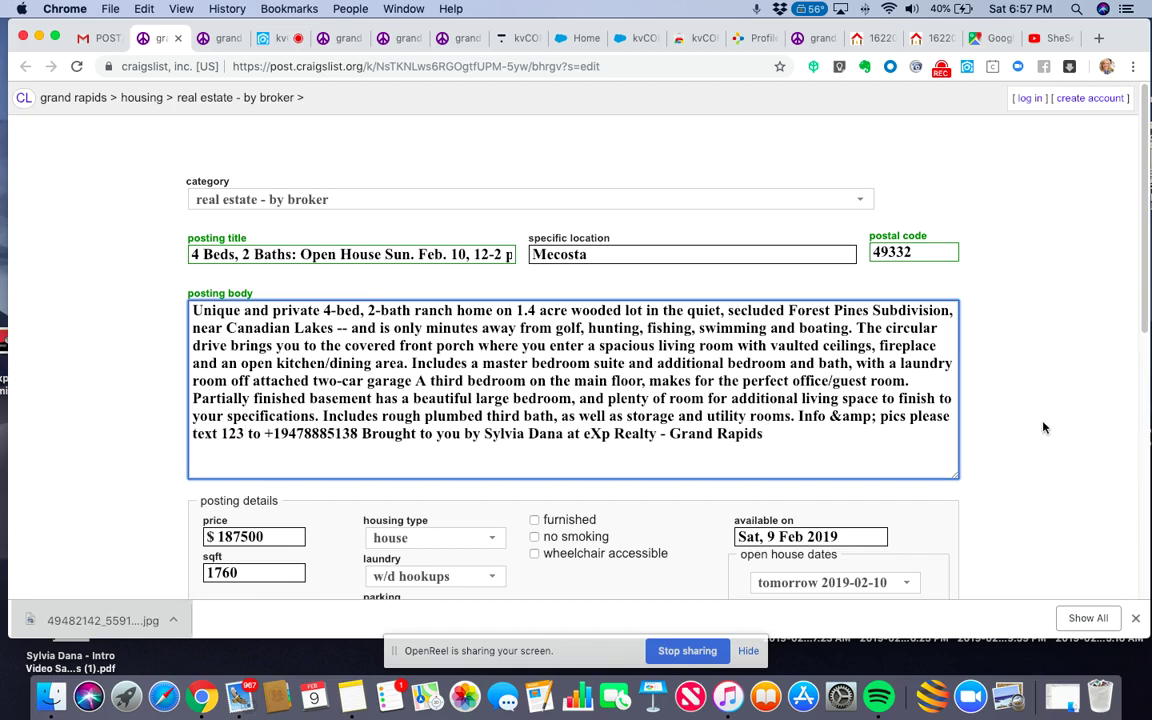
scroll(1133, 503, down, 8)
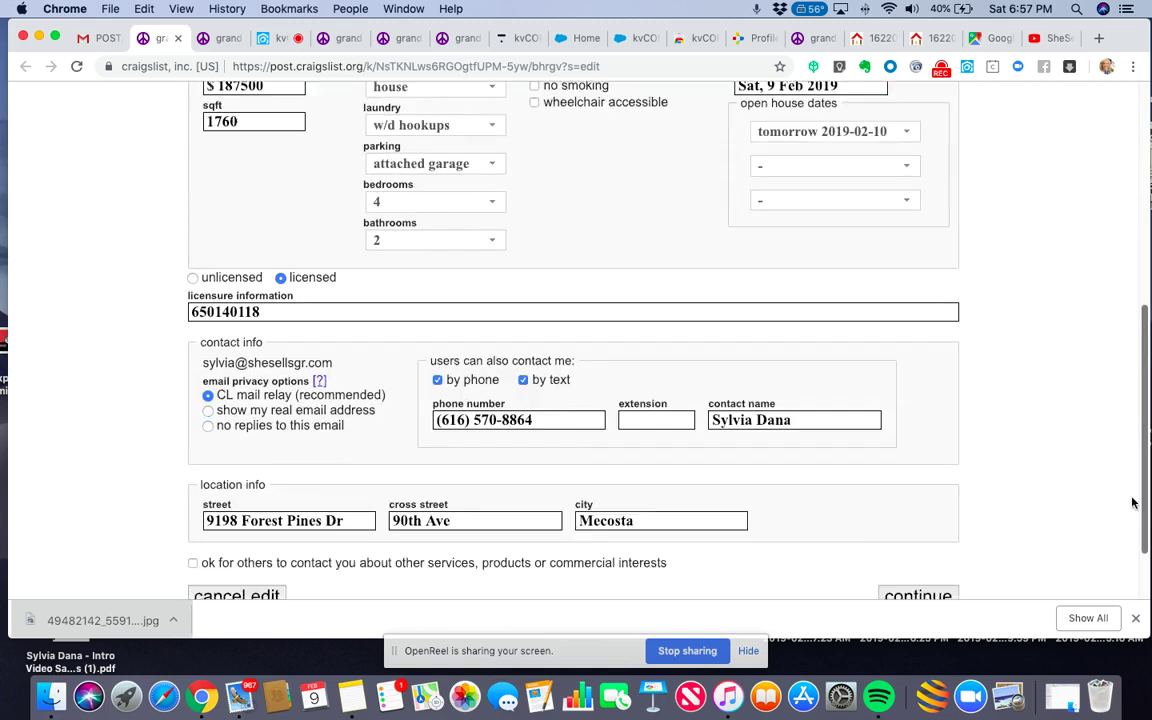
scroll(1133, 503, down, 2)
click(930, 511)
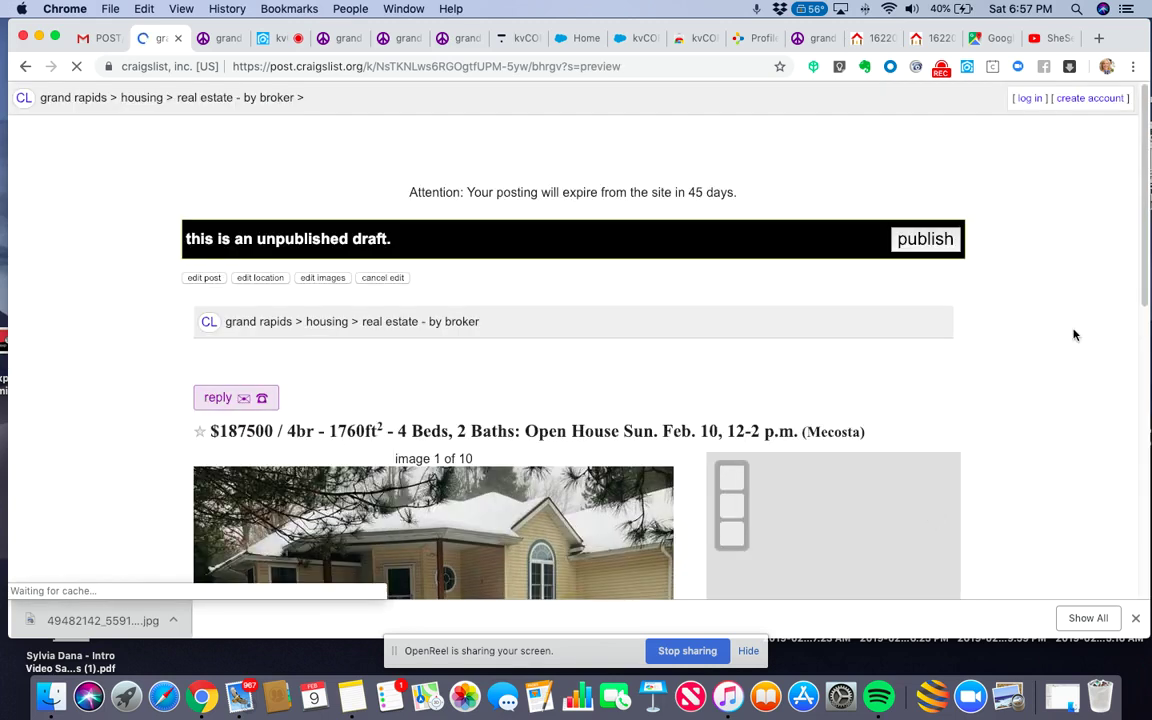
- Review the draft preview's description and map, then return to the edit form
scroll(1143, 261, down, 4)
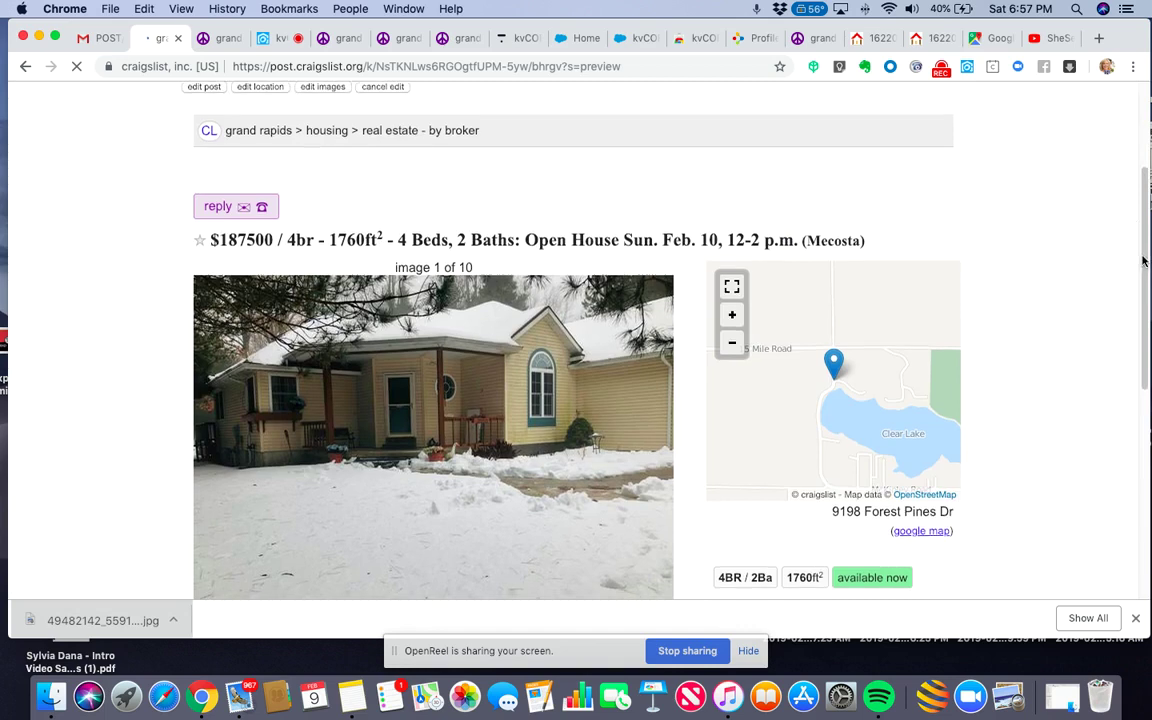
scroll(1143, 261, down, 3)
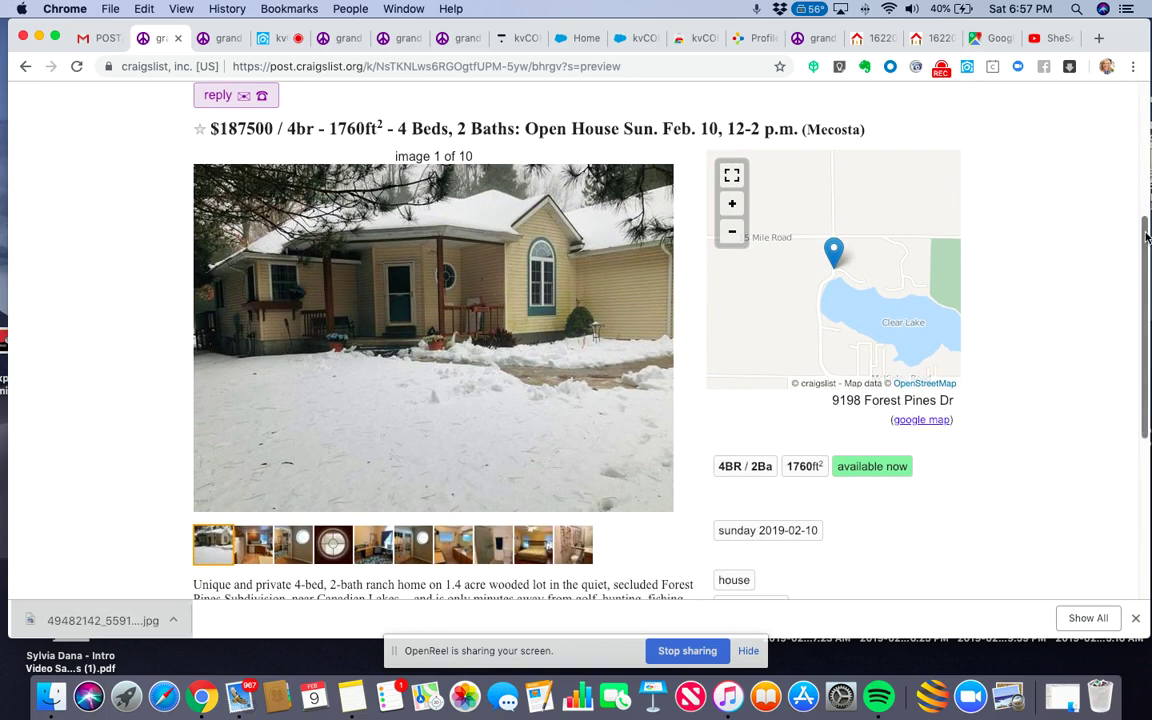
drag(1146, 236, 1143, 277)
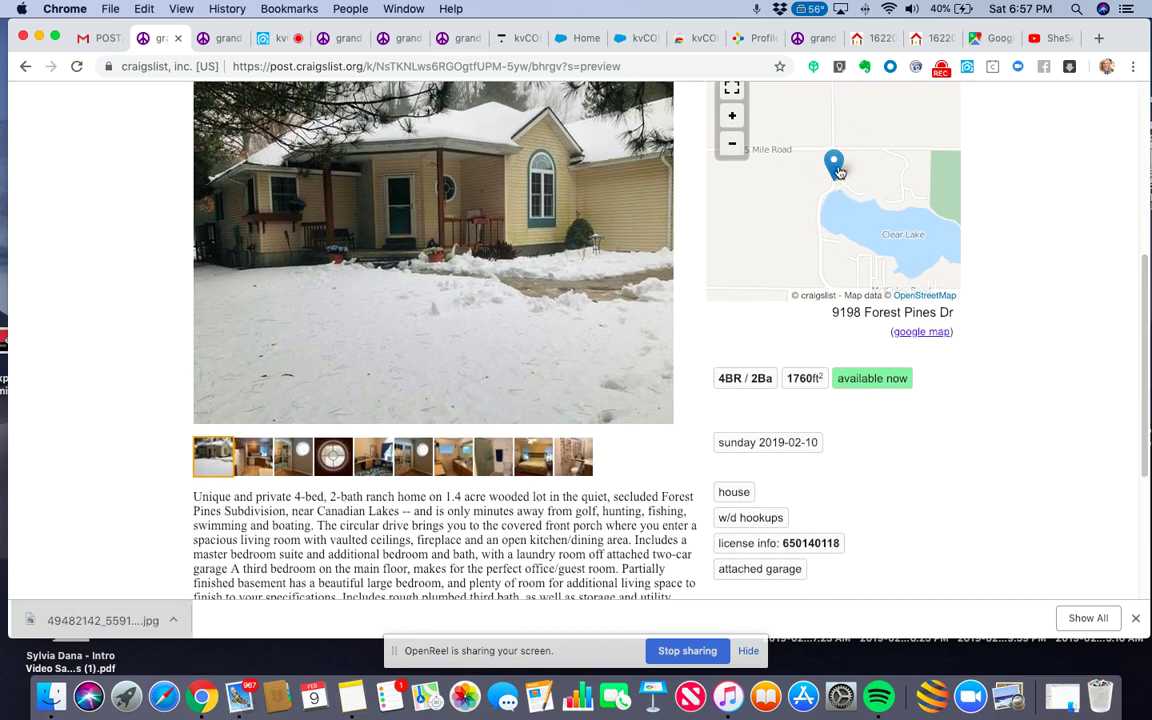
drag(810, 186, 858, 186)
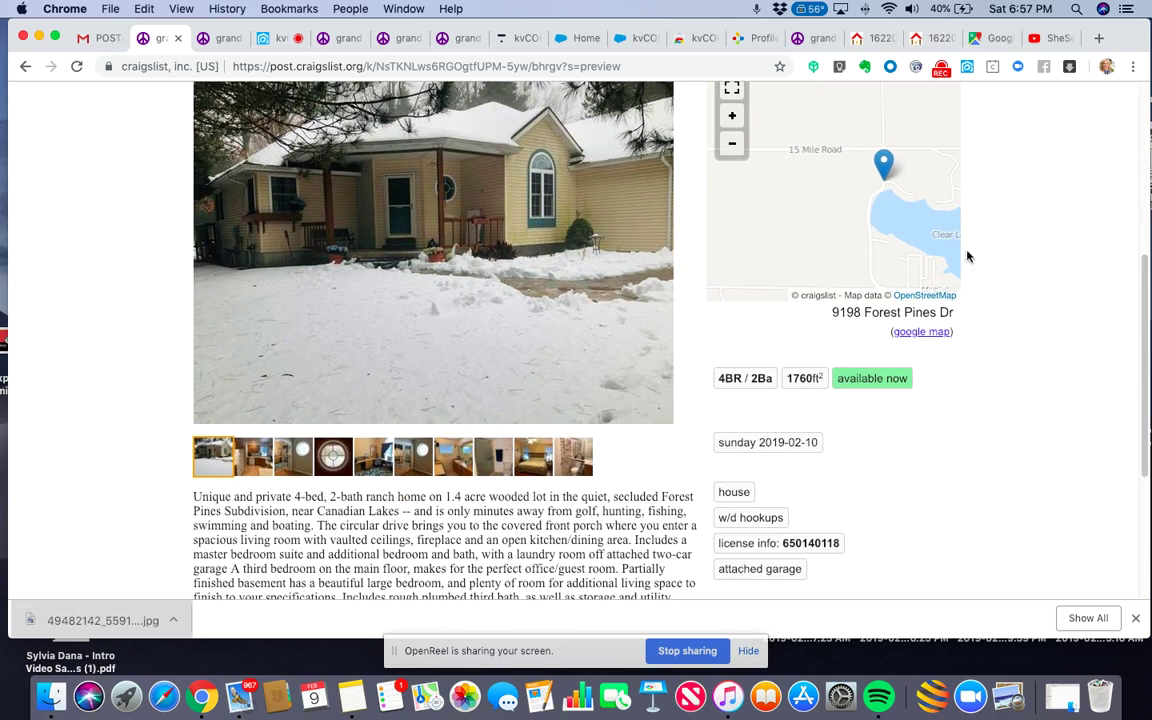
drag(1145, 290, 1143, 408)
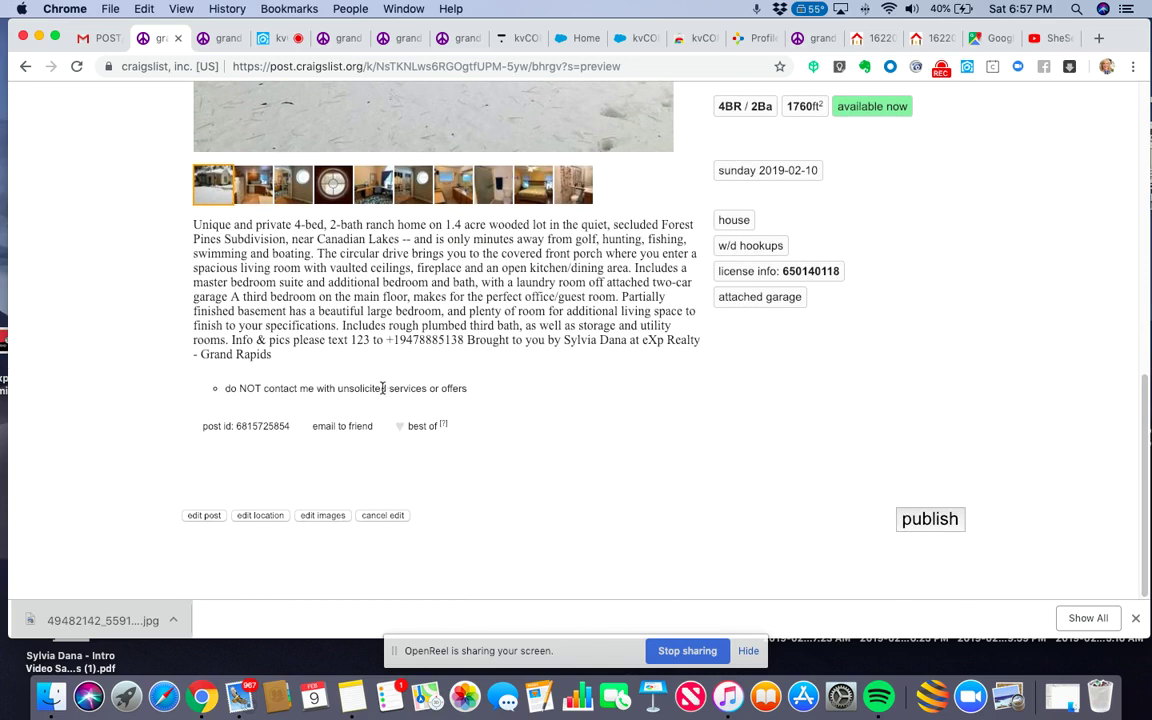
click(205, 516)
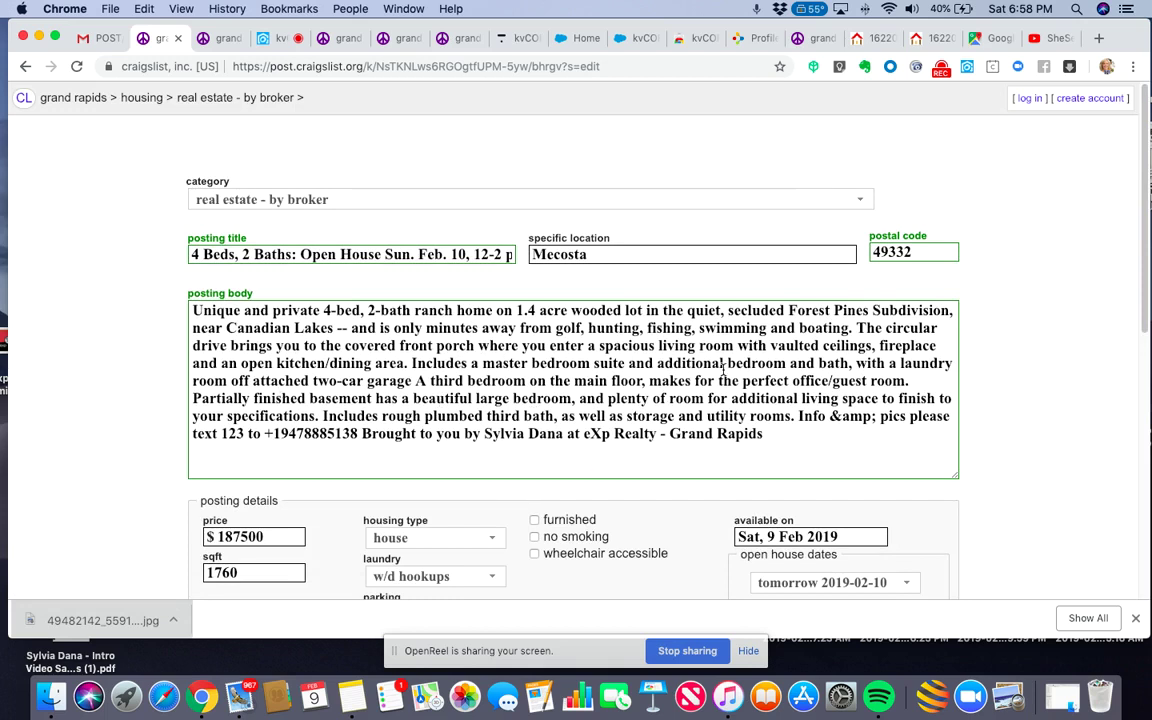
- Insert a line break before 'For Info', delete 'please', and add a colon after 'pics'
click(919, 378)
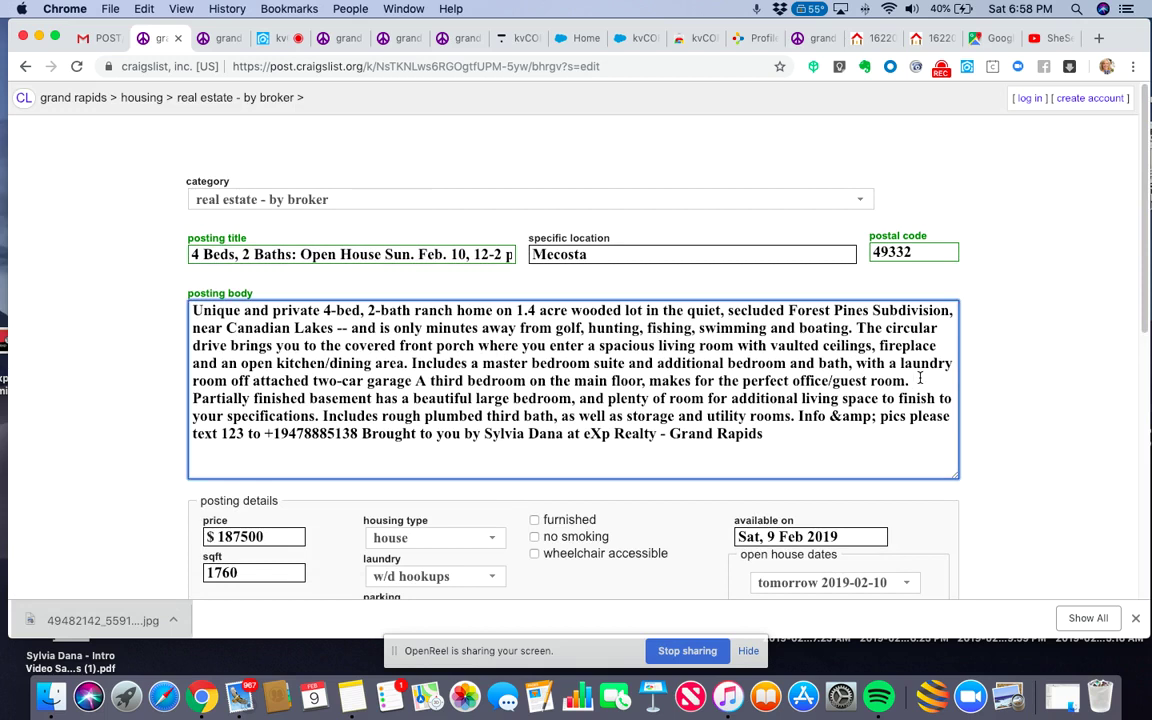
click(799, 416)
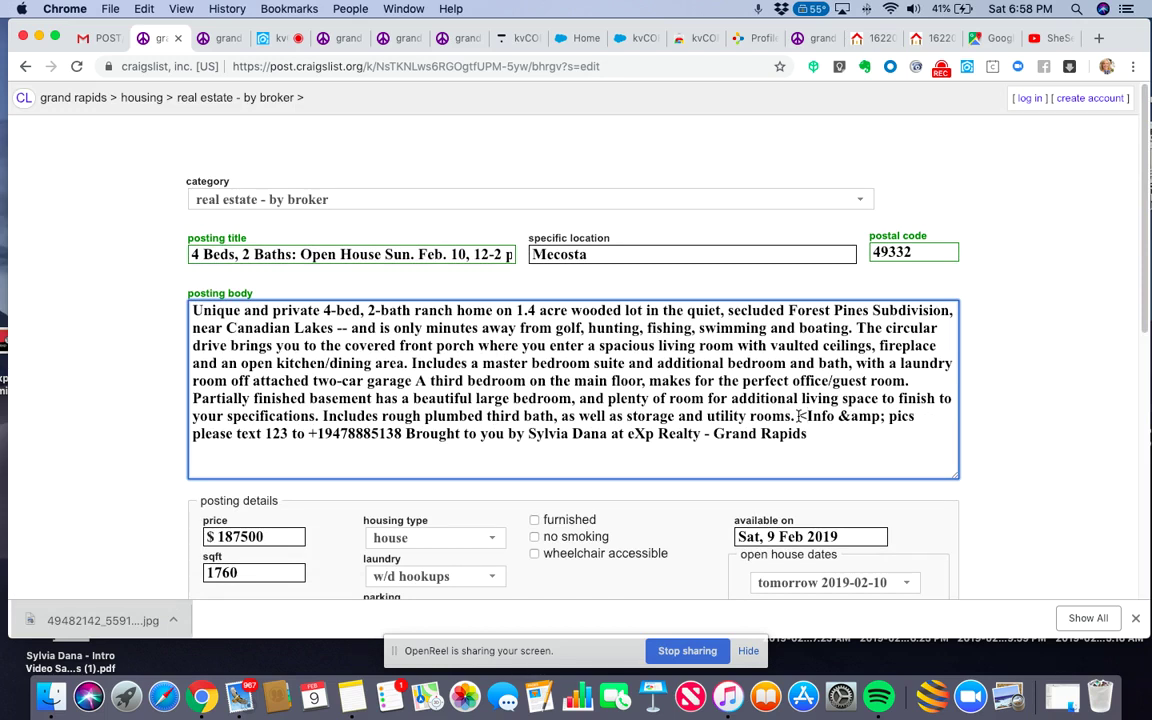
text(br)
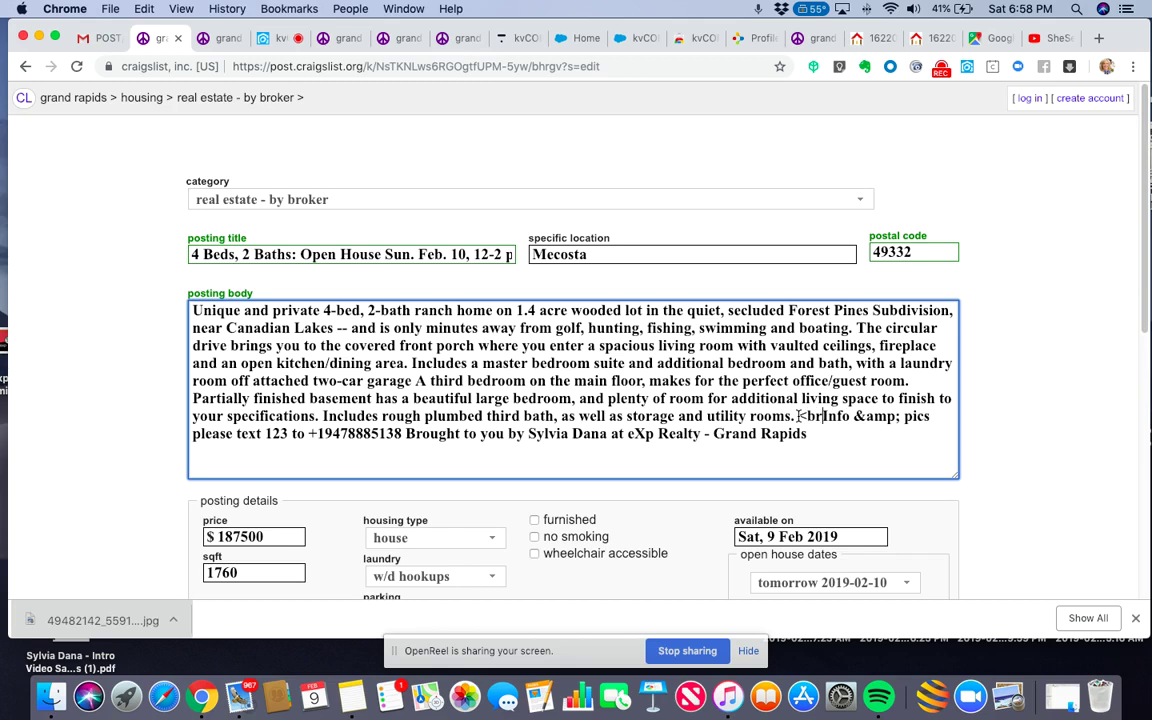
text(>)
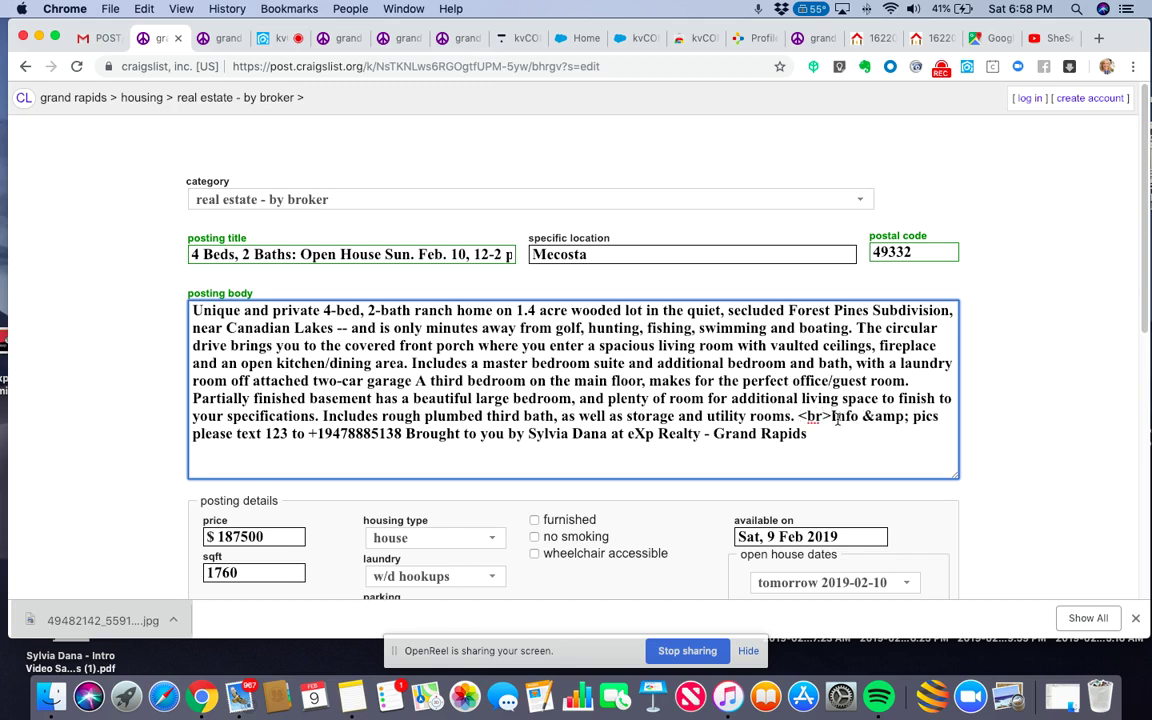
text(For)
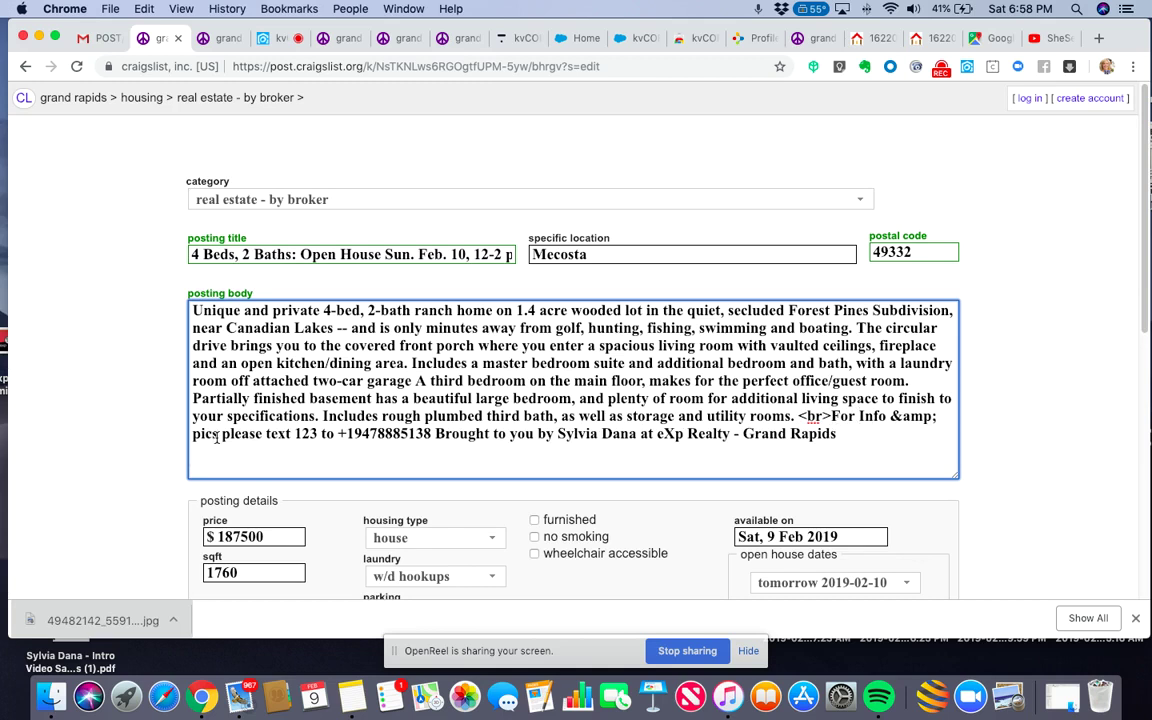
drag(222, 437, 266, 437)
key(BackSpace)
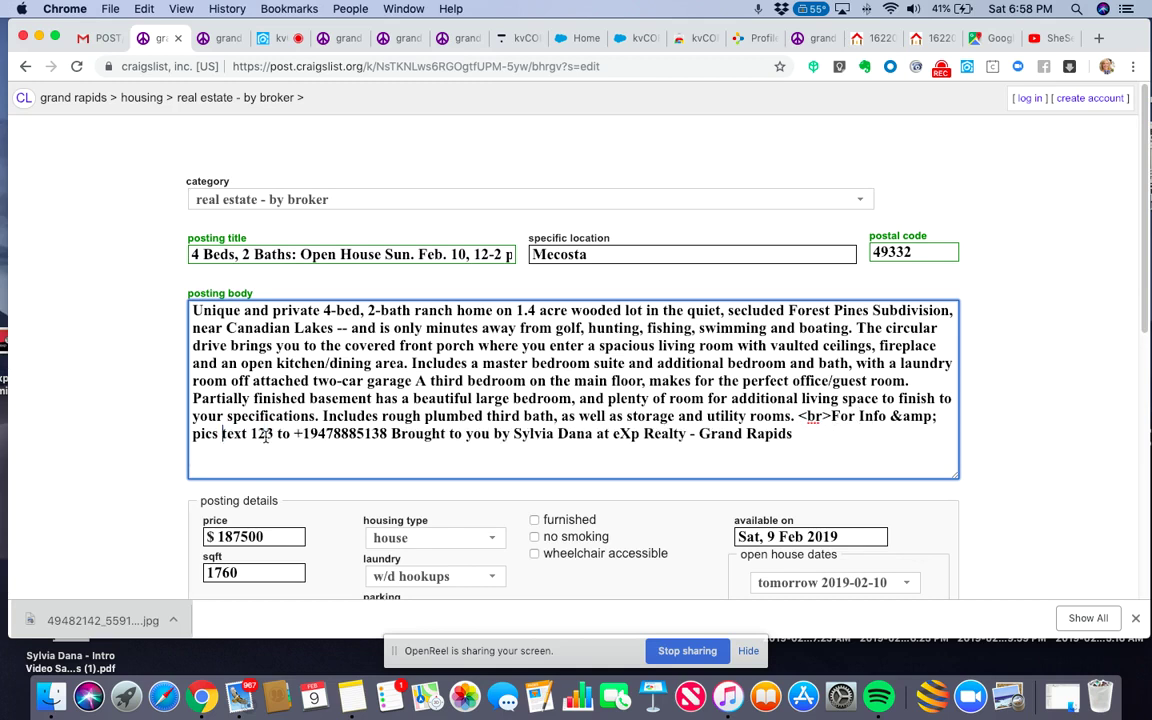
key(BackSpace)
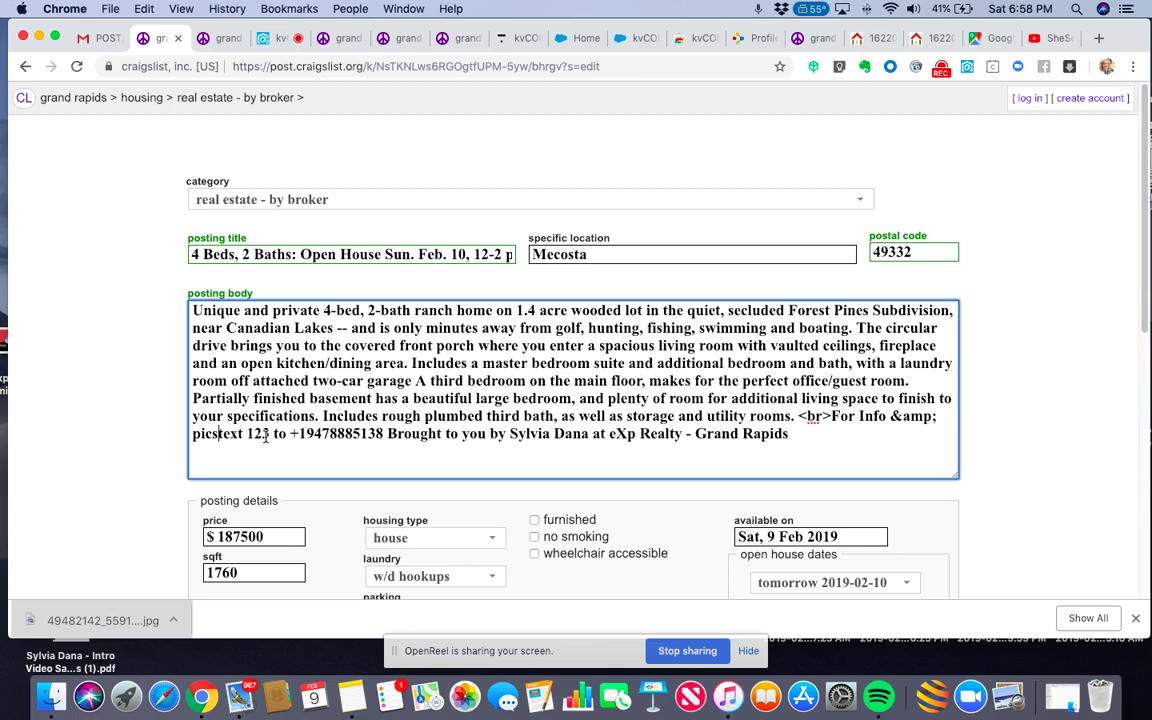
text(:)
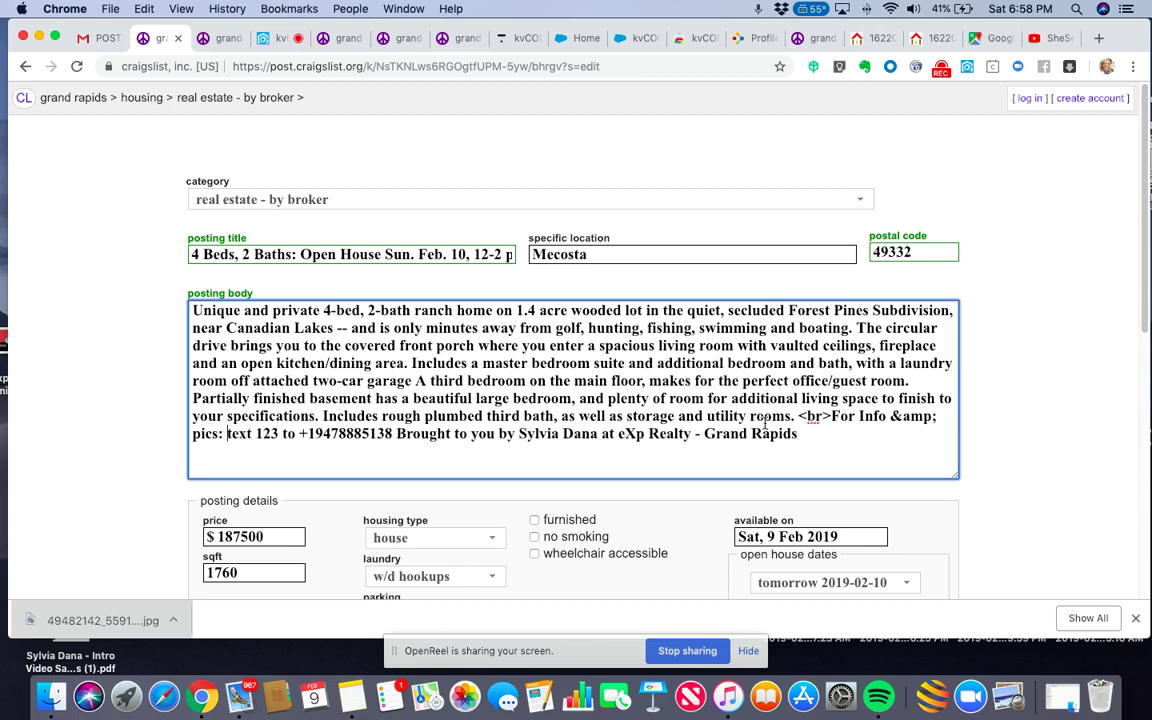
- Put double <br> line breaks before both 'For Info' and 'Brought'
drag(798, 416, 831, 416)
key(cmd+c)
click(833, 418)
key(cmd+v)
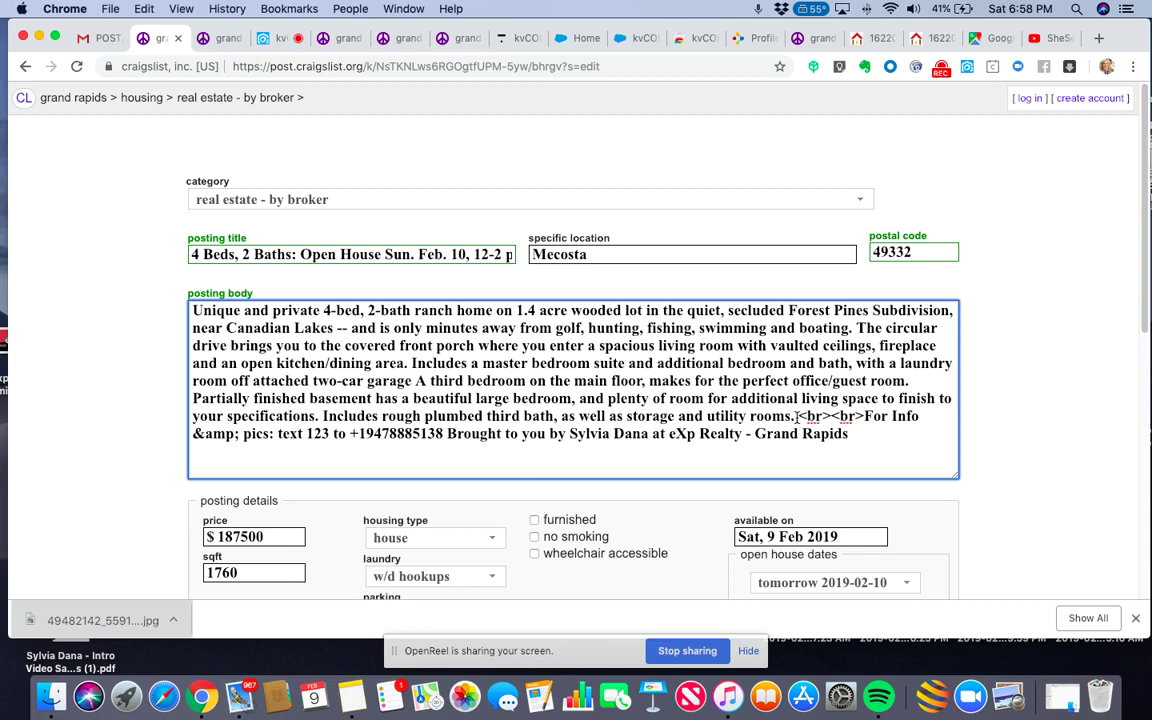
drag(797, 417, 864, 416)
key(super+c)
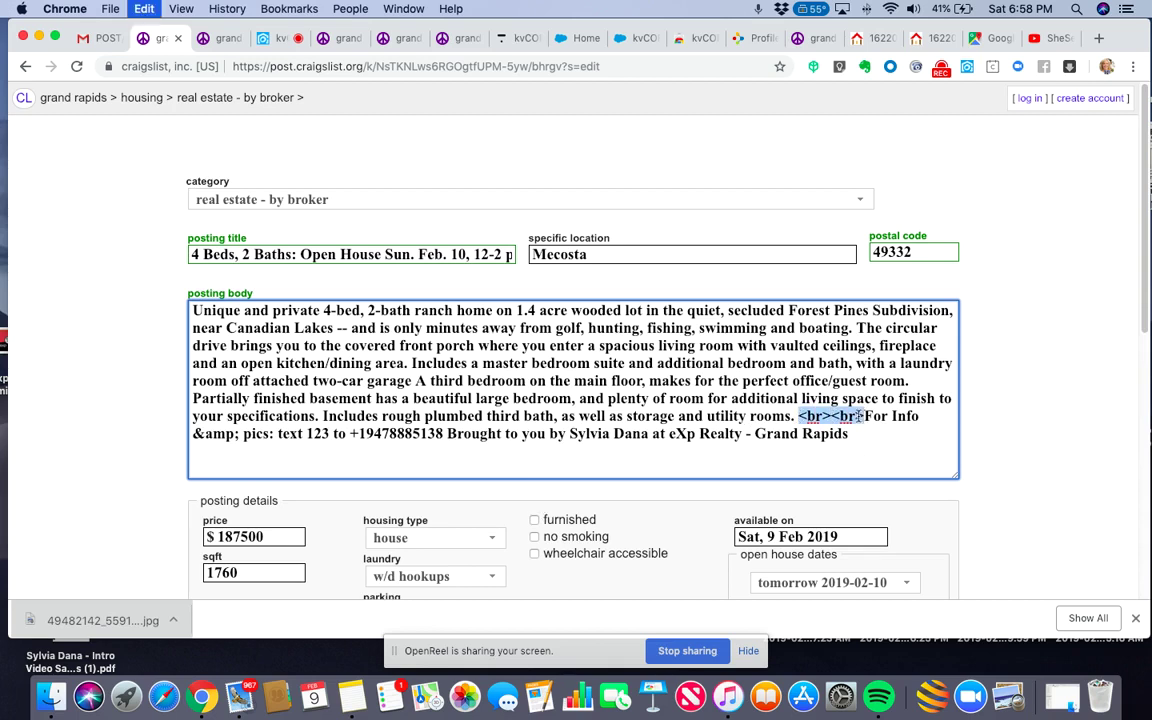
click(447, 433)
key(super+v)
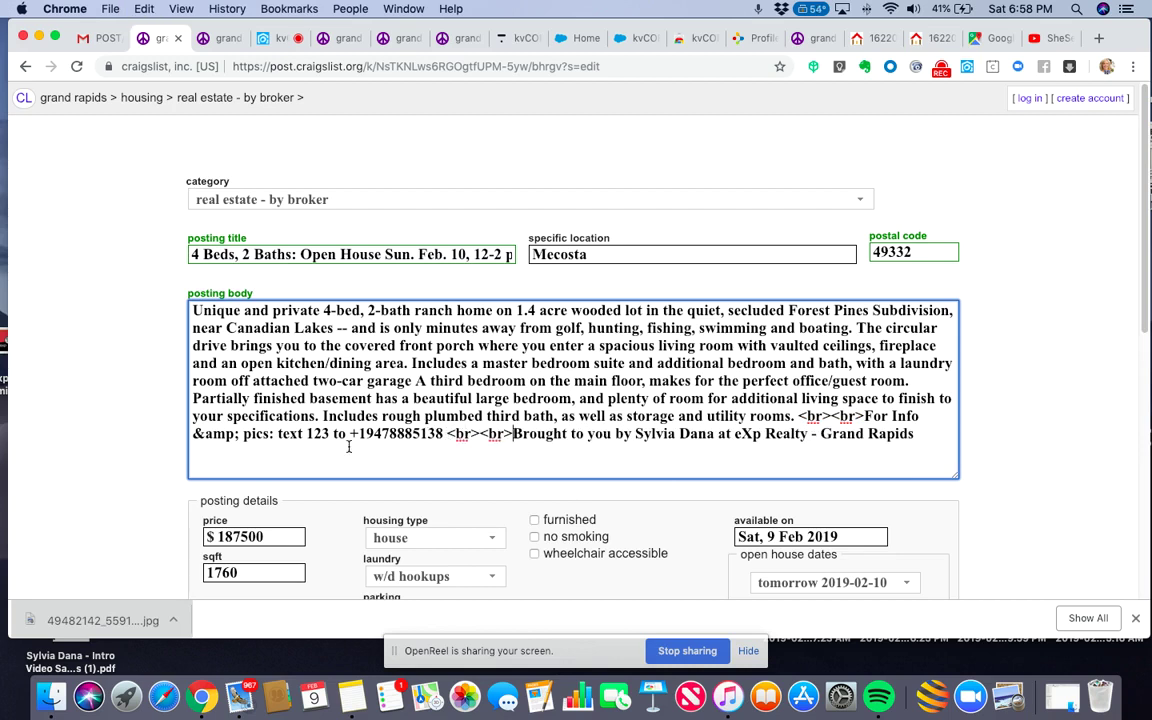
- Capitalize 'text' to 'Text' and continue to the draft preview
click(282, 433)
key(BackSpace)
text(T)
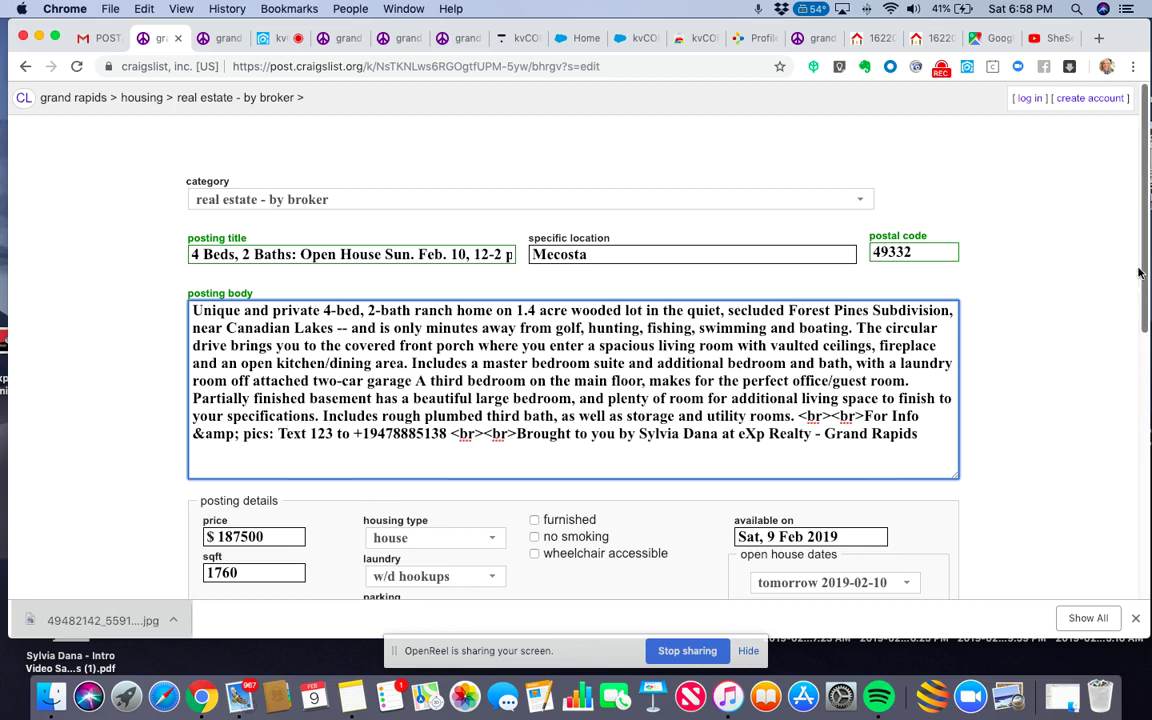
drag(1138, 272, 1147, 565)
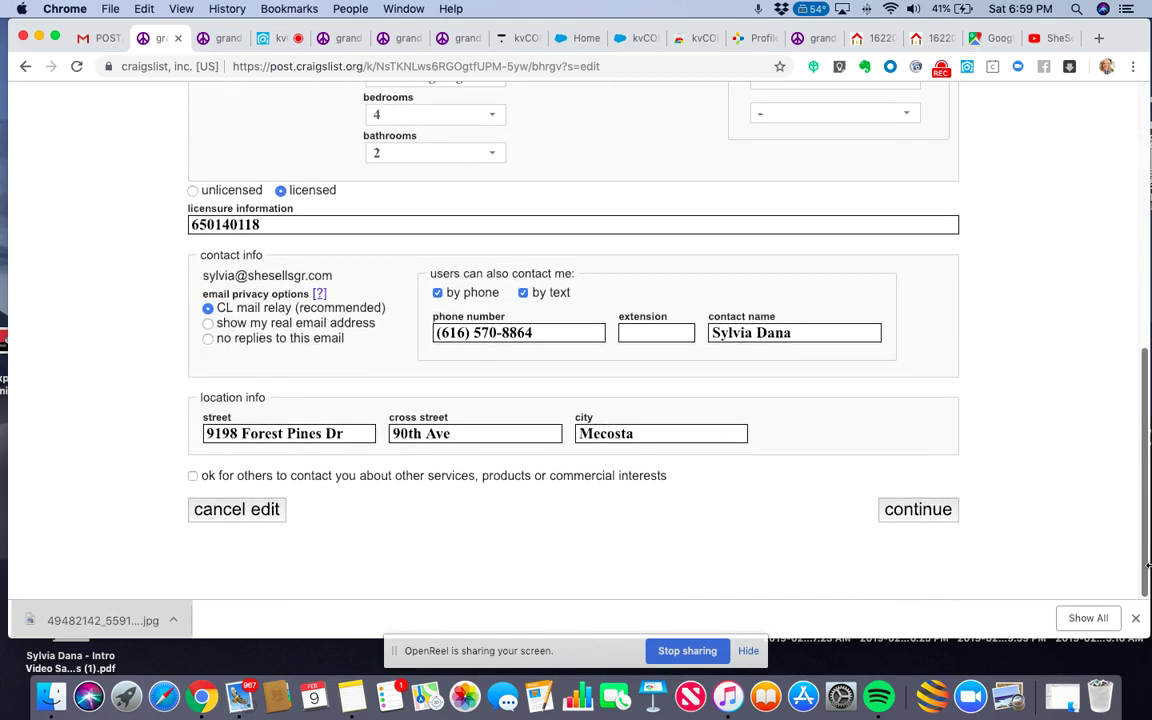
click(918, 510)
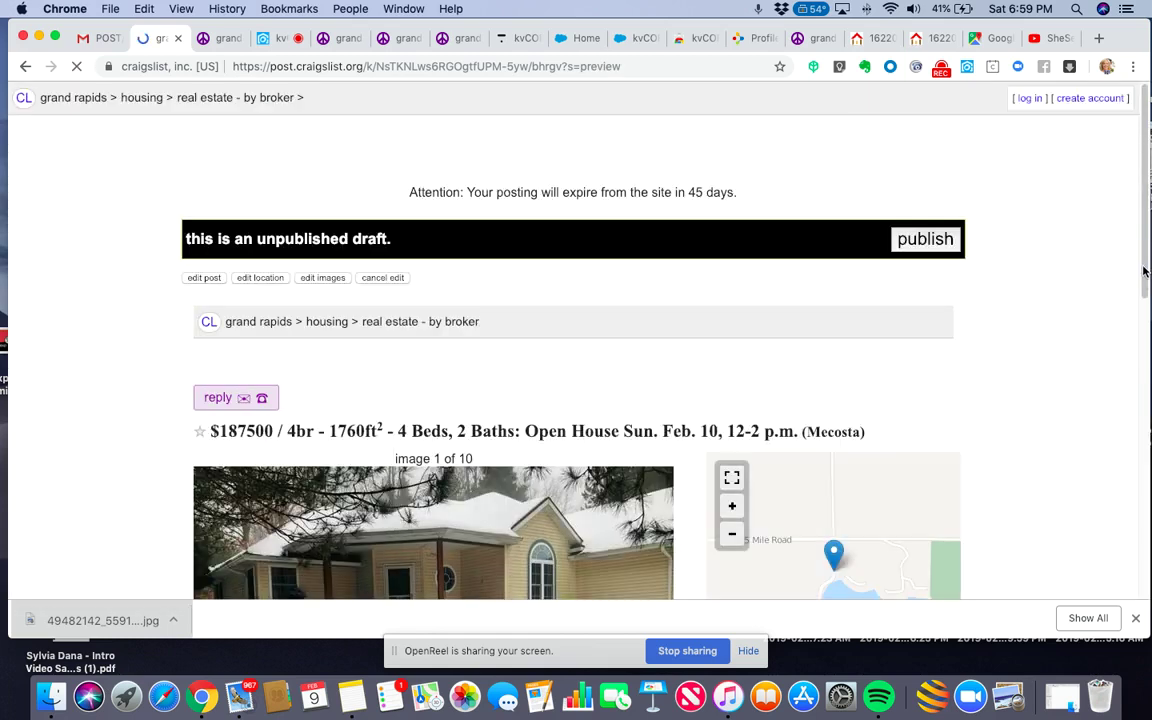
- Check the preview shows separate info and credit lines, then reopen the edit form
scroll(1145, 300, down, 10)
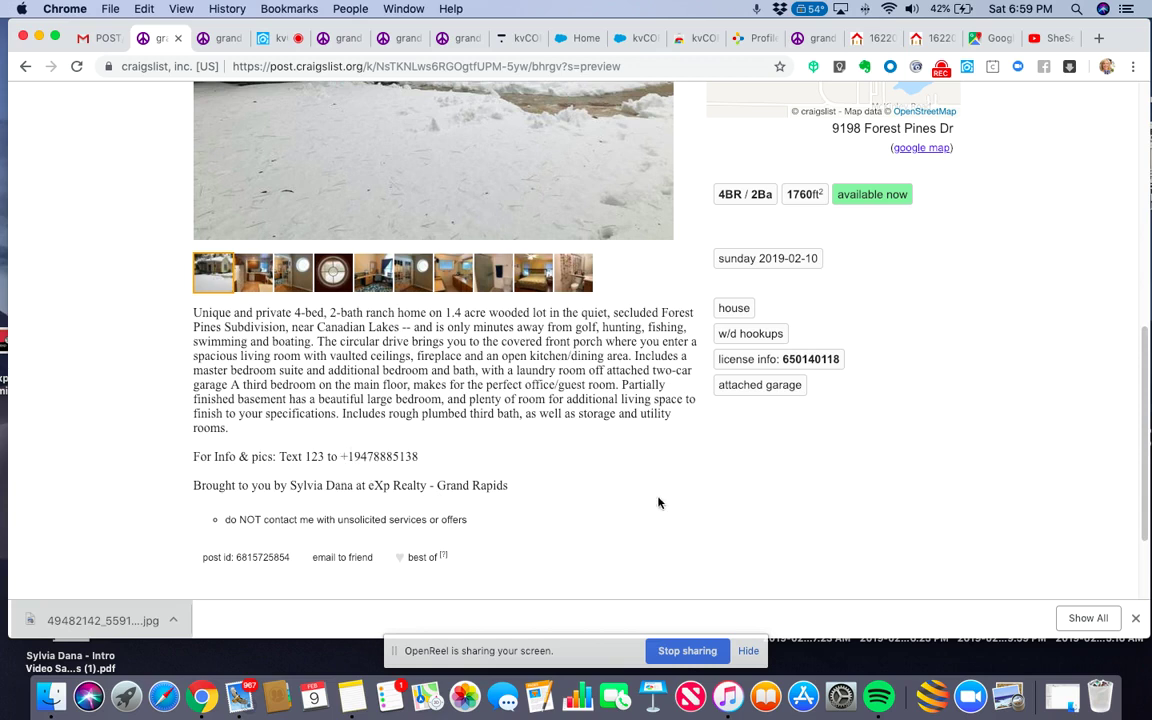
scroll(1120, 408, down, 3)
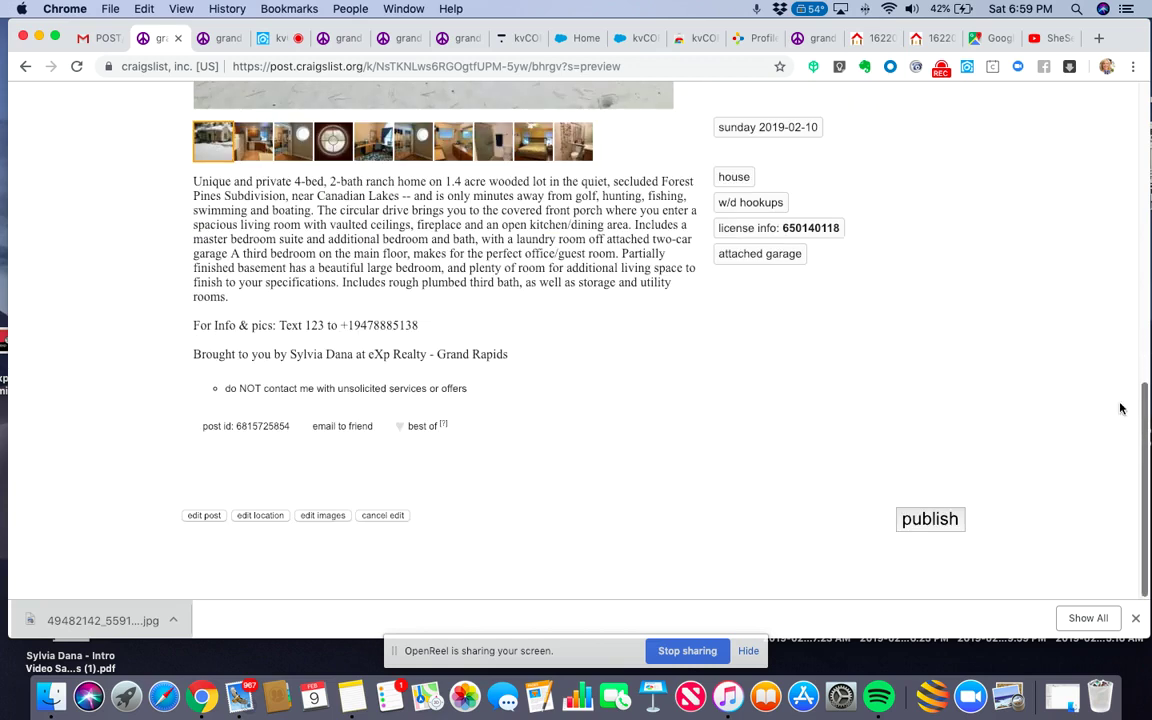
click(205, 517)
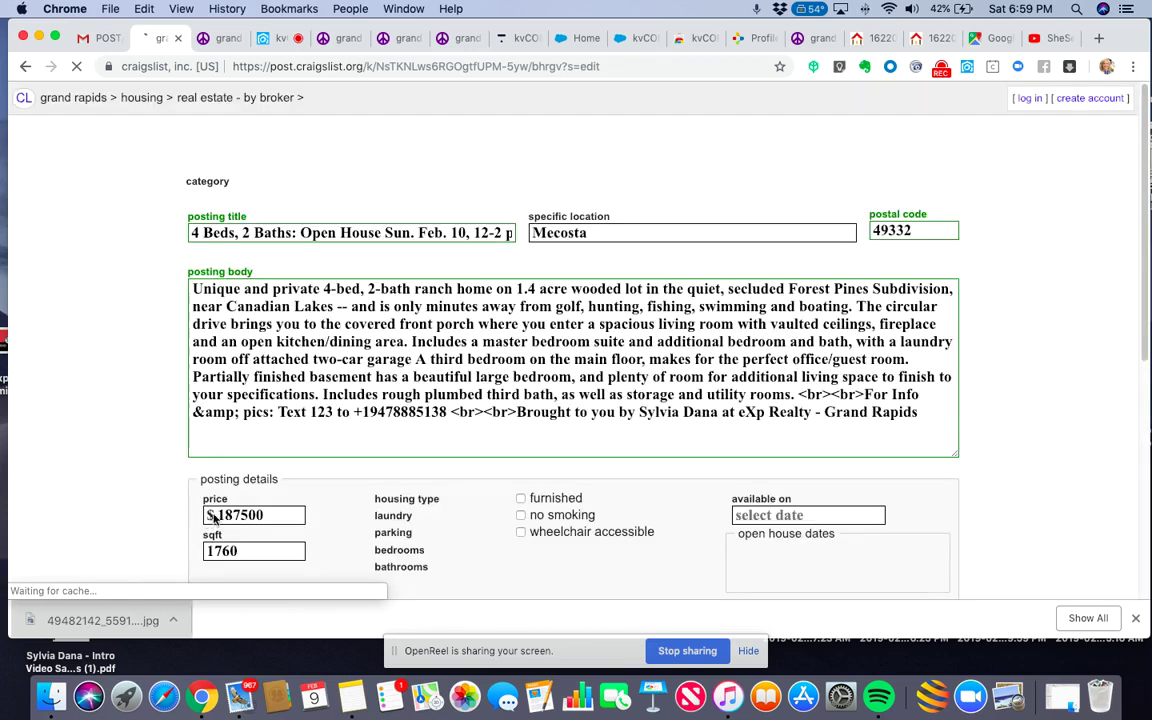
- Drop the +1 prefix and add dashes to the info phone number, then preview the draft
click(370, 433)
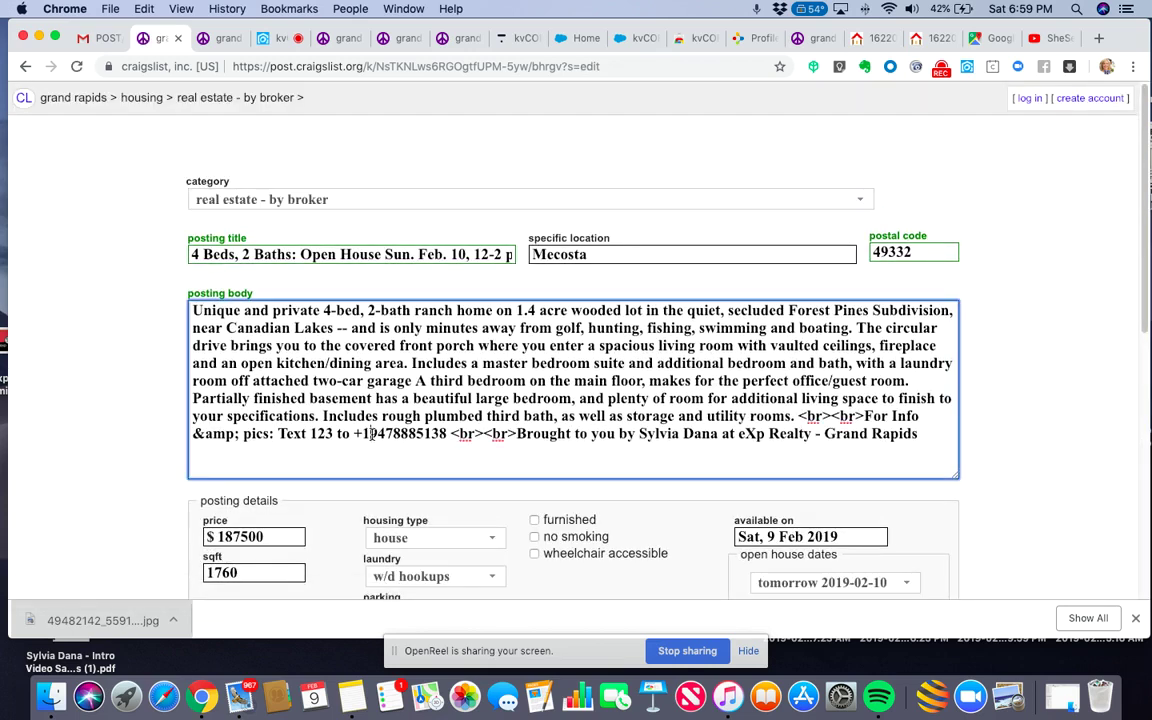
key(BackSpace)
key(BackSpace)
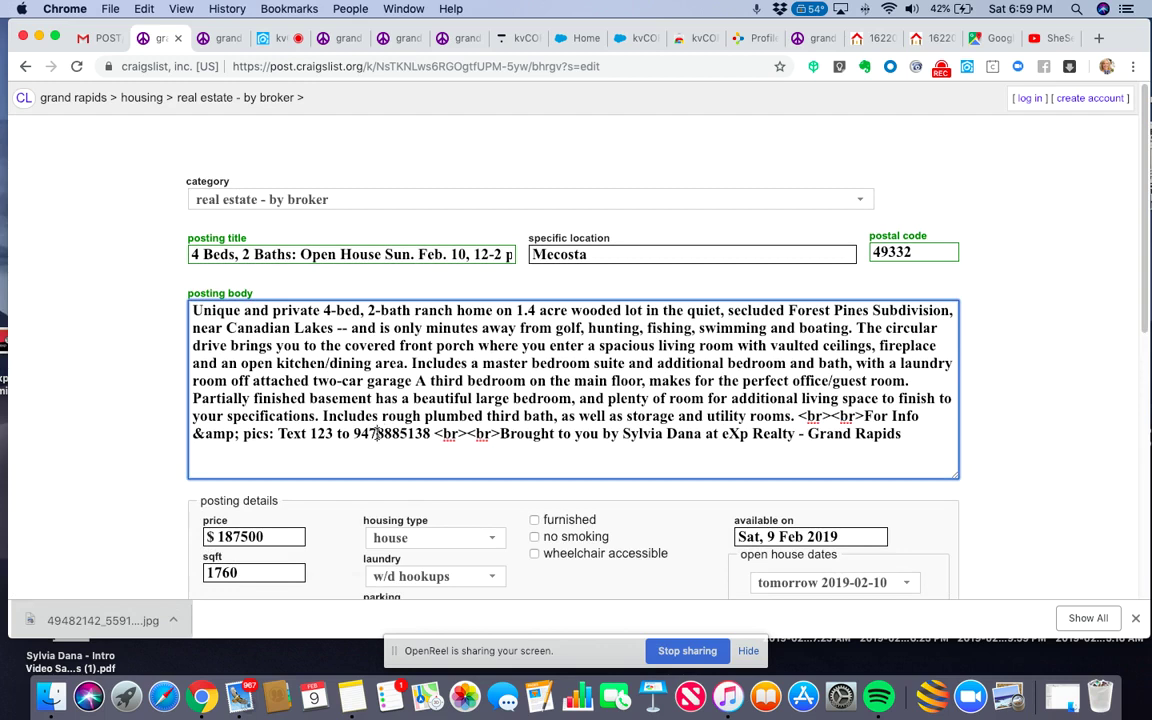
click(377, 433)
text(-)
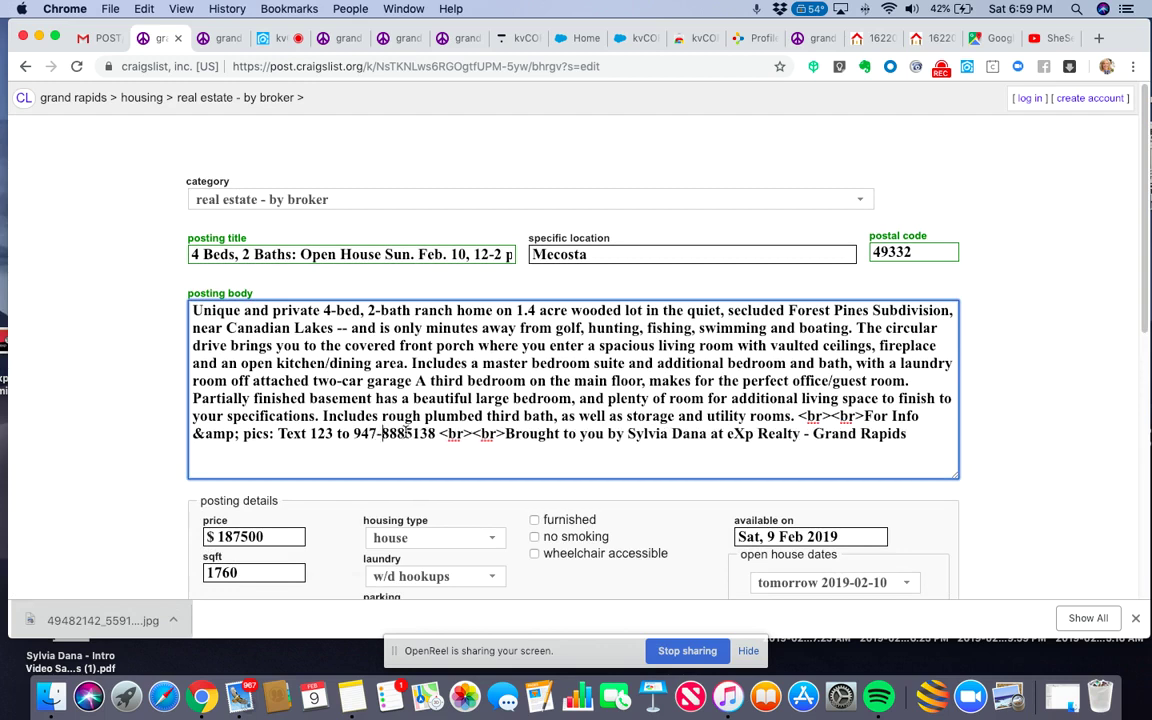
click(407, 433)
text(-)
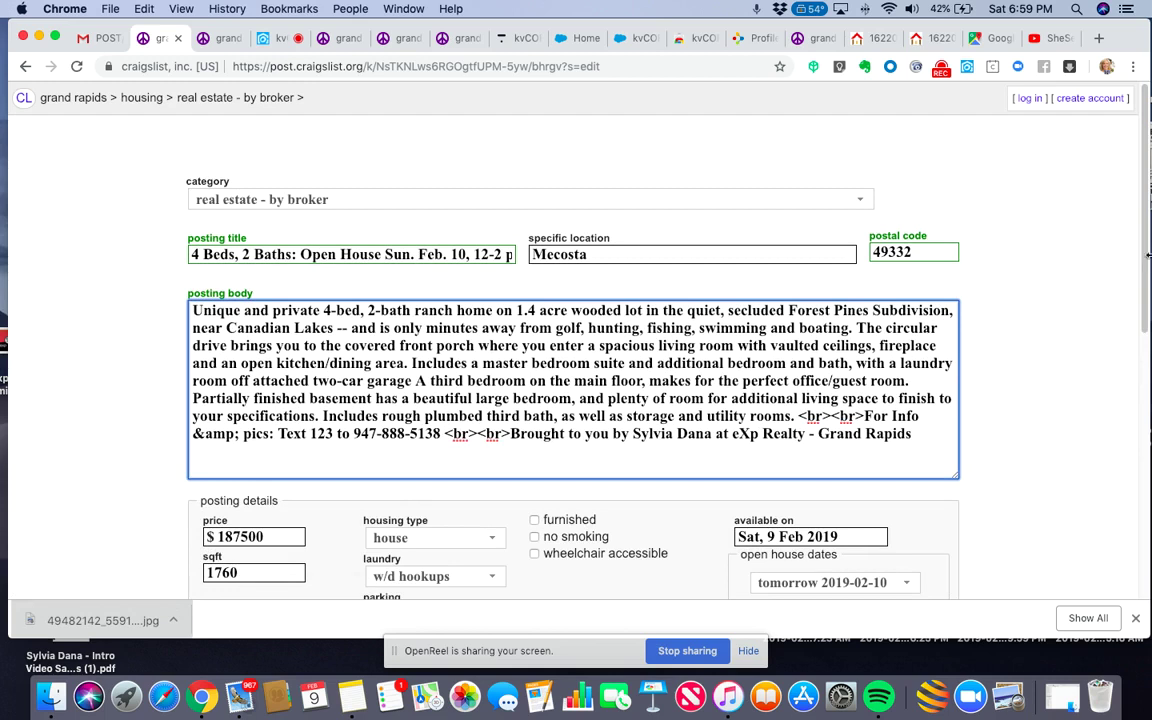
scroll(1145, 455, down, 5)
scroll(1145, 455, down, 3)
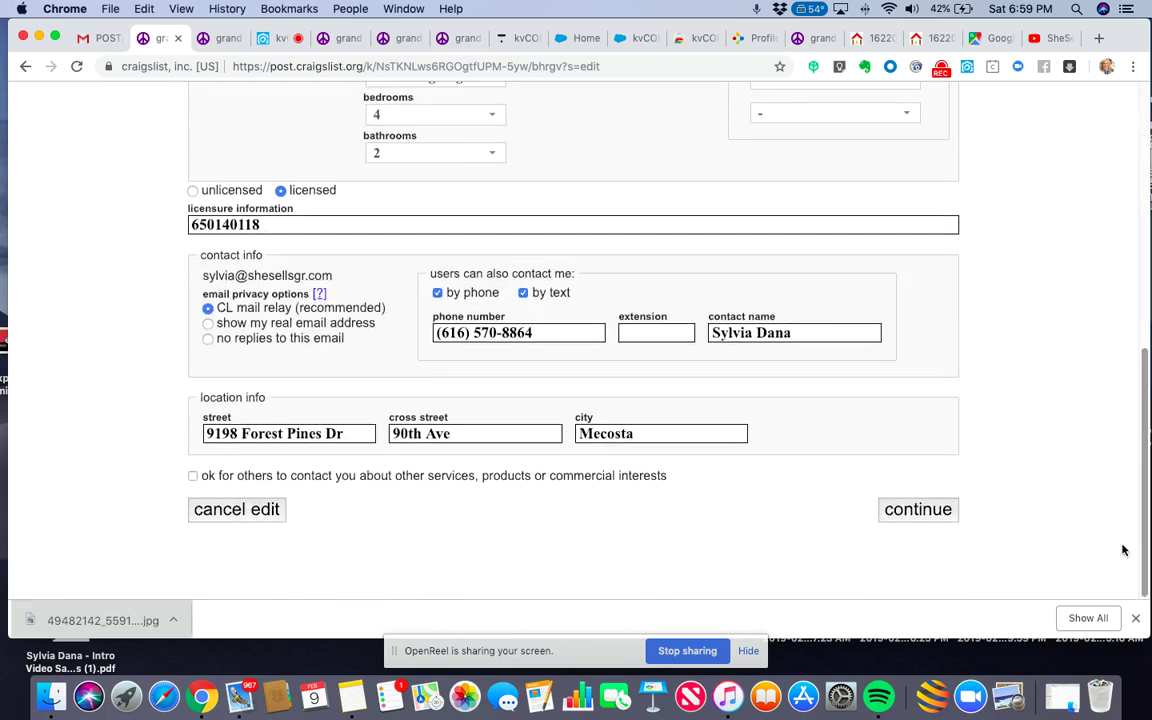
click(918, 511)
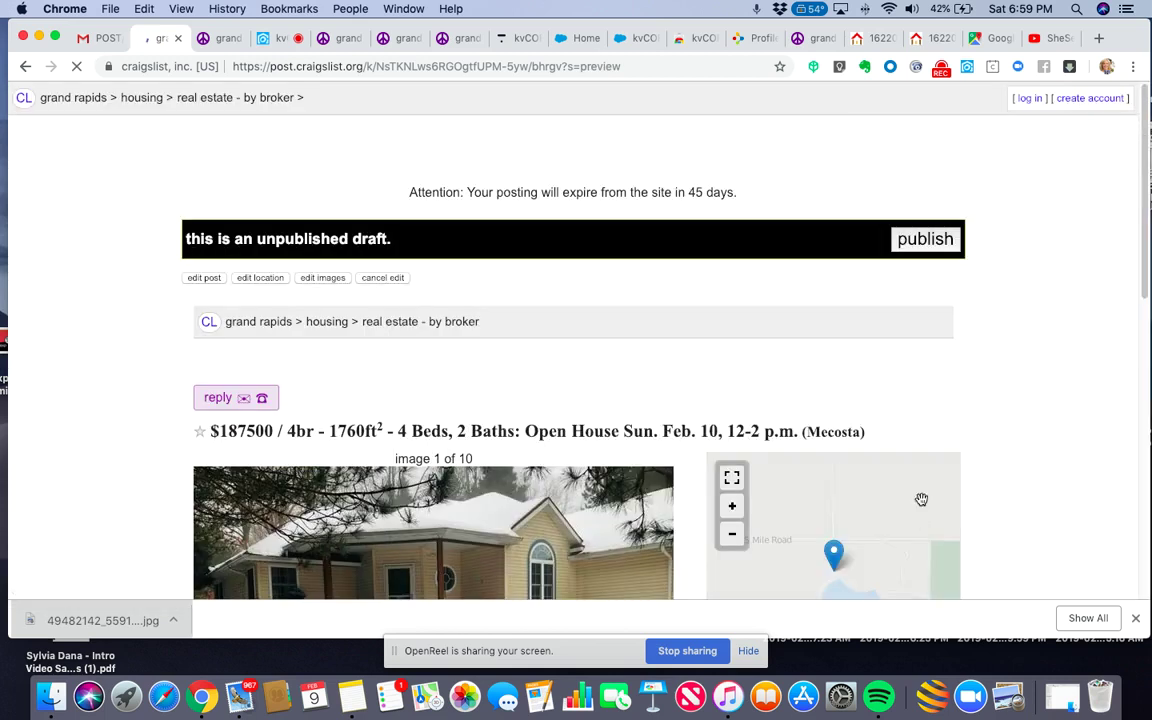
- Scroll through the draft preview checking the description, then publish the listing
drag(1147, 133, 1147, 381)
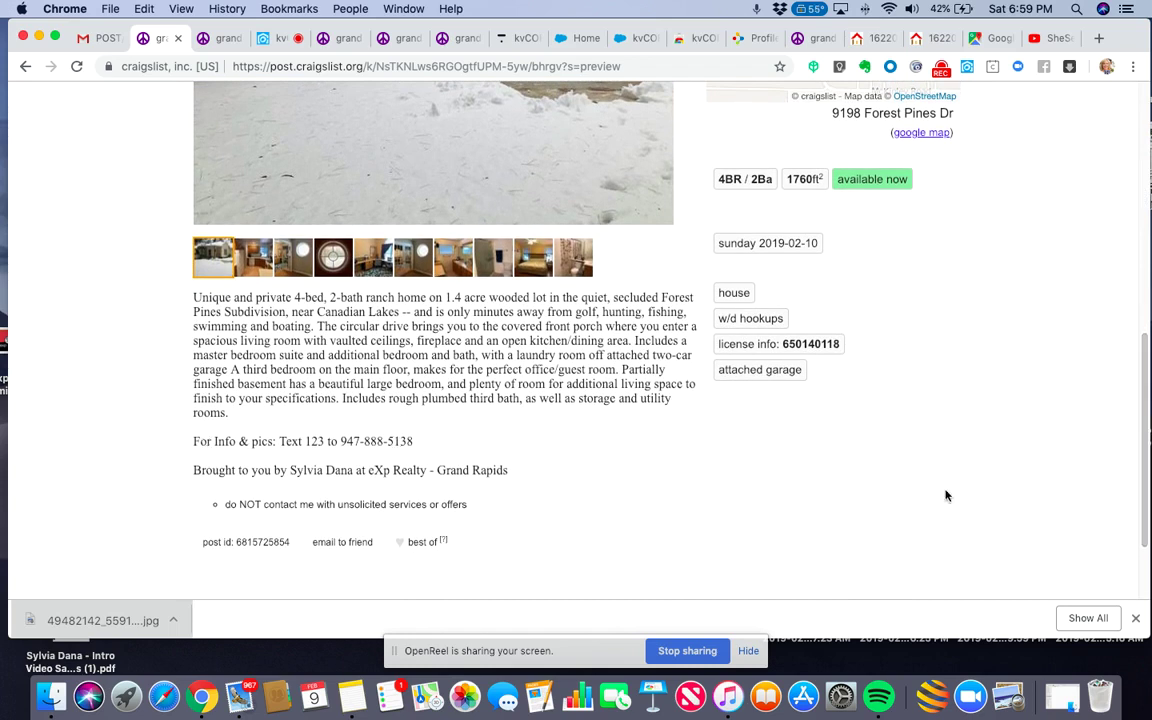
scroll(1146, 541, down, 3)
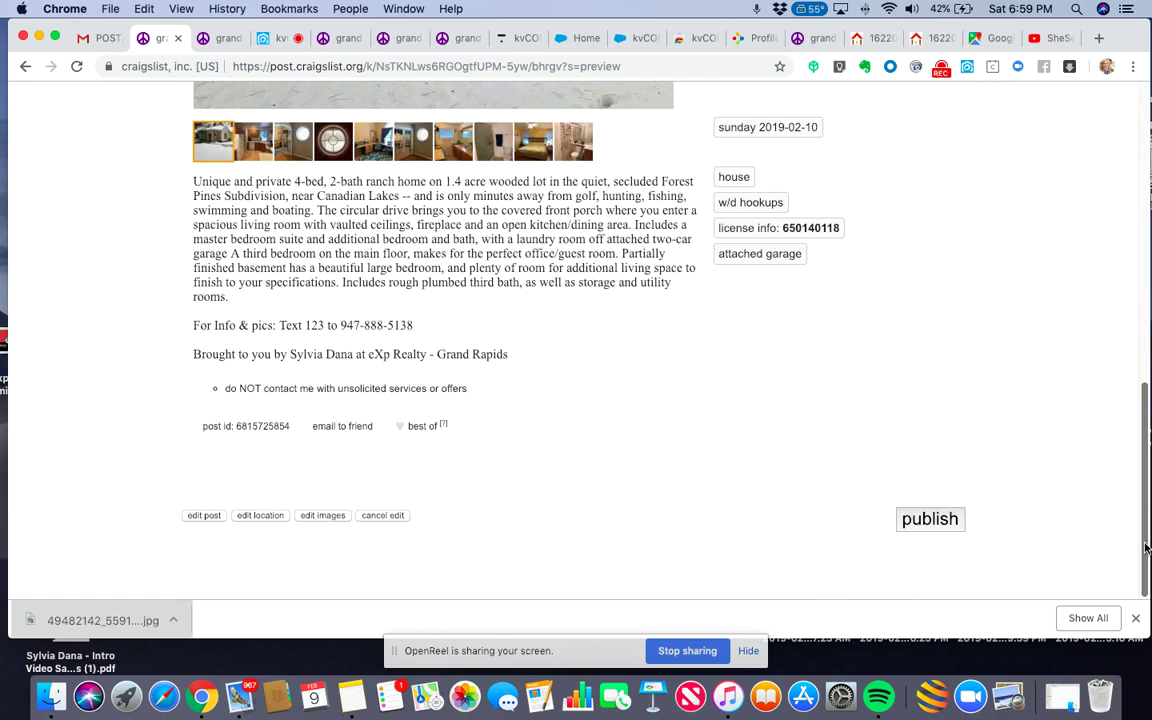
scroll(1035, 440, up, 10)
scroll(1125, 249, down, 1)
scroll(1125, 249, down, 4)
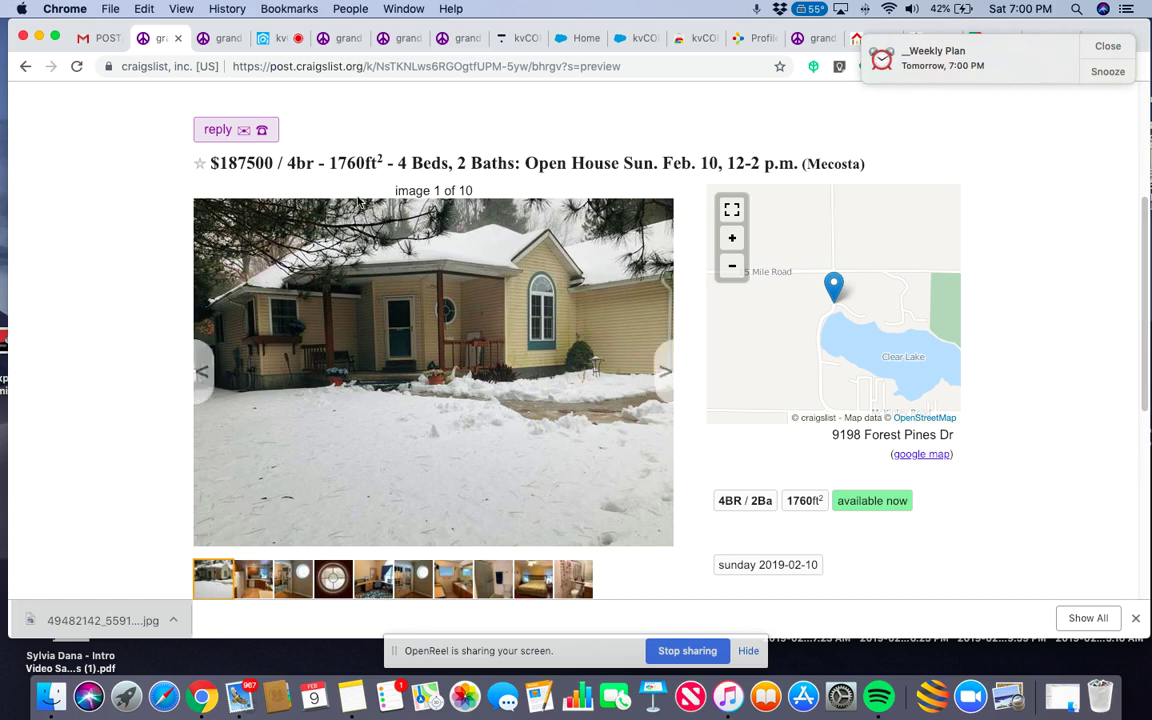
scroll(1147, 289, down, 3)
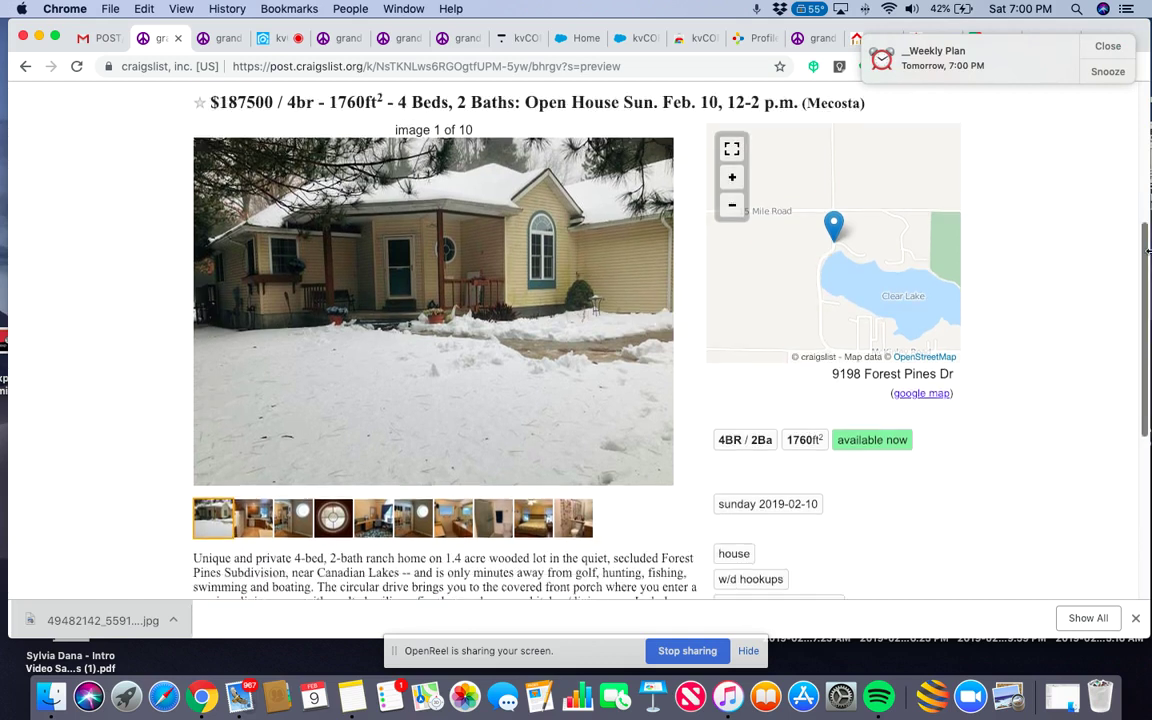
drag(1147, 289, 1147, 400)
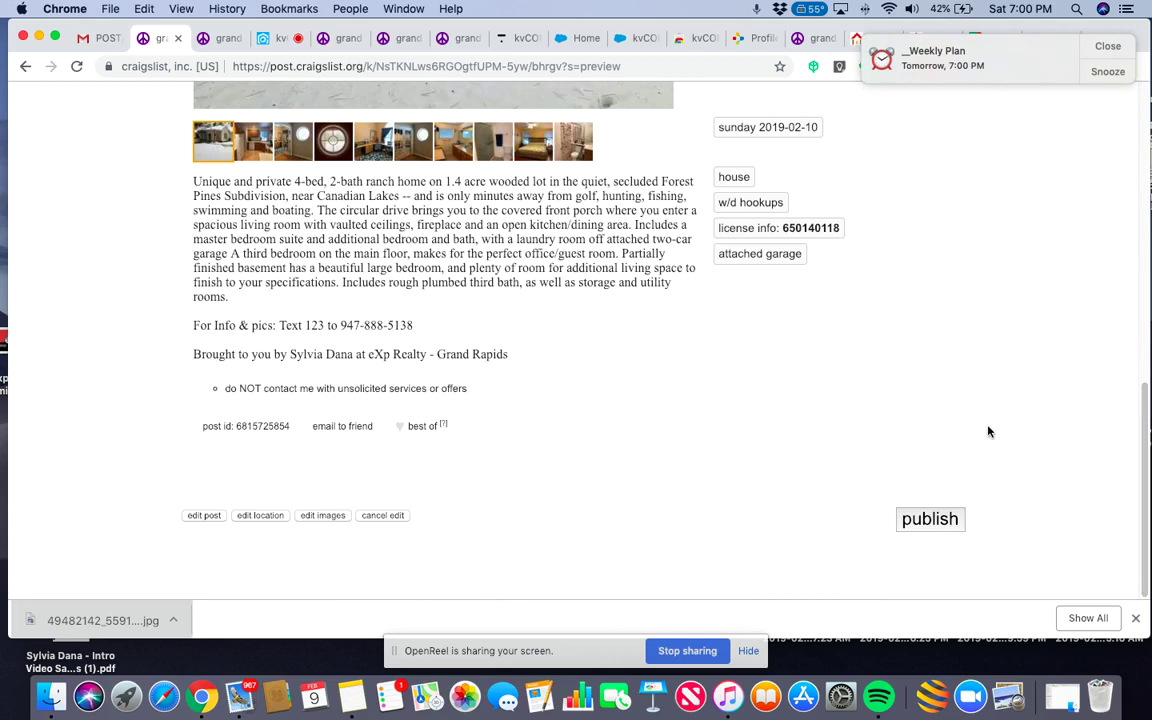
click(911, 522)
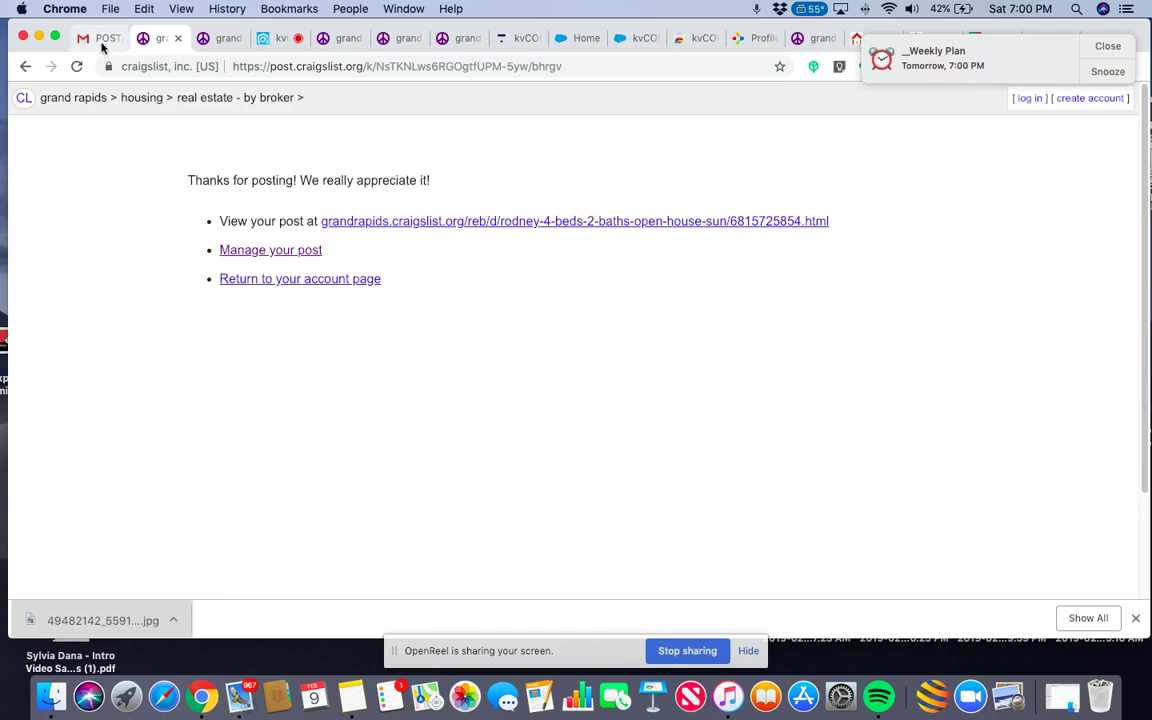
- Check the Craigslist posting email in Gmail, then open the live published listing
click(101, 40)
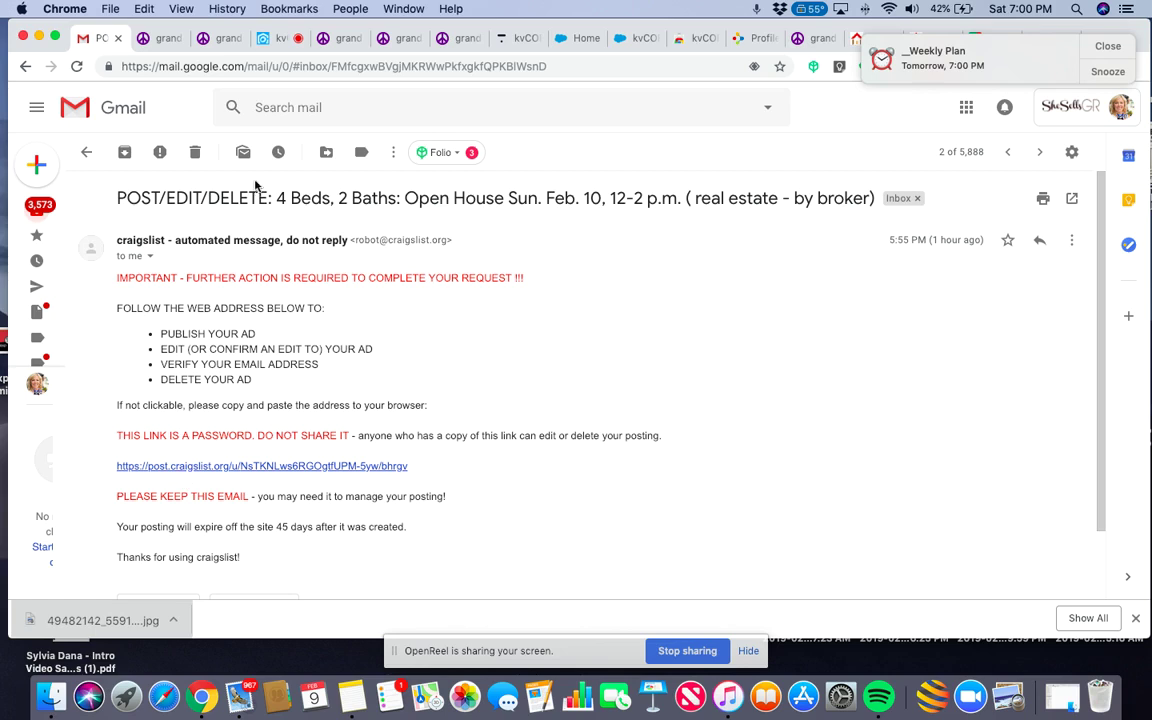
click(158, 40)
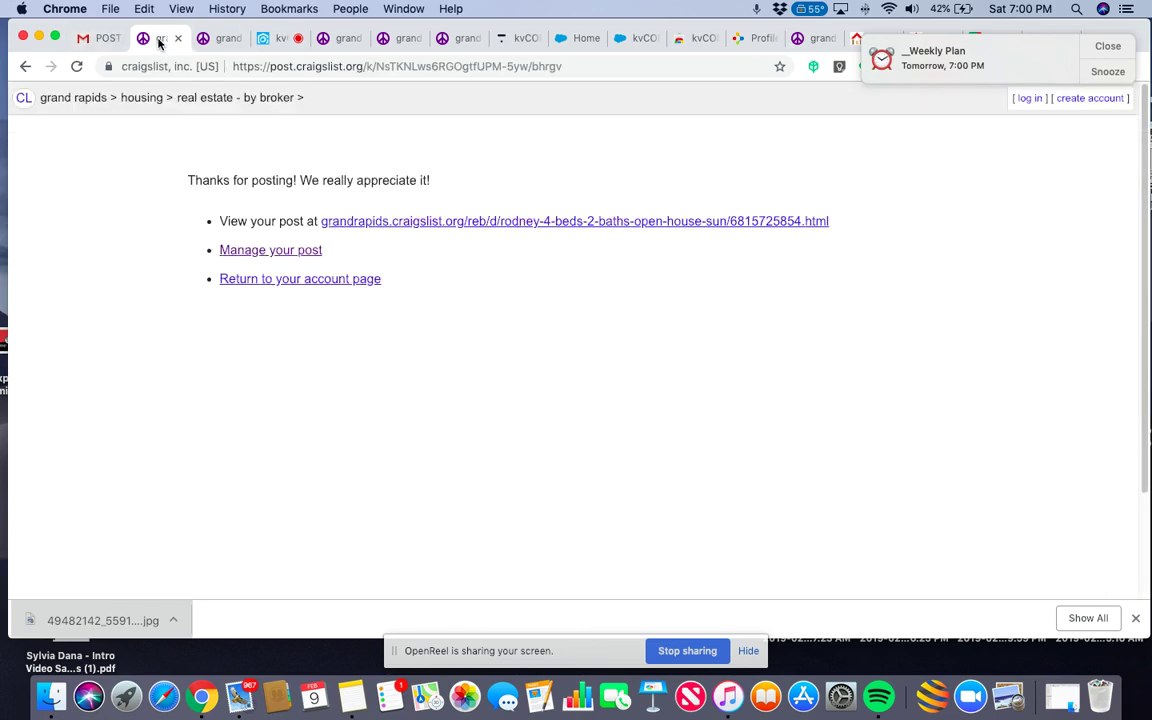
click(341, 228)
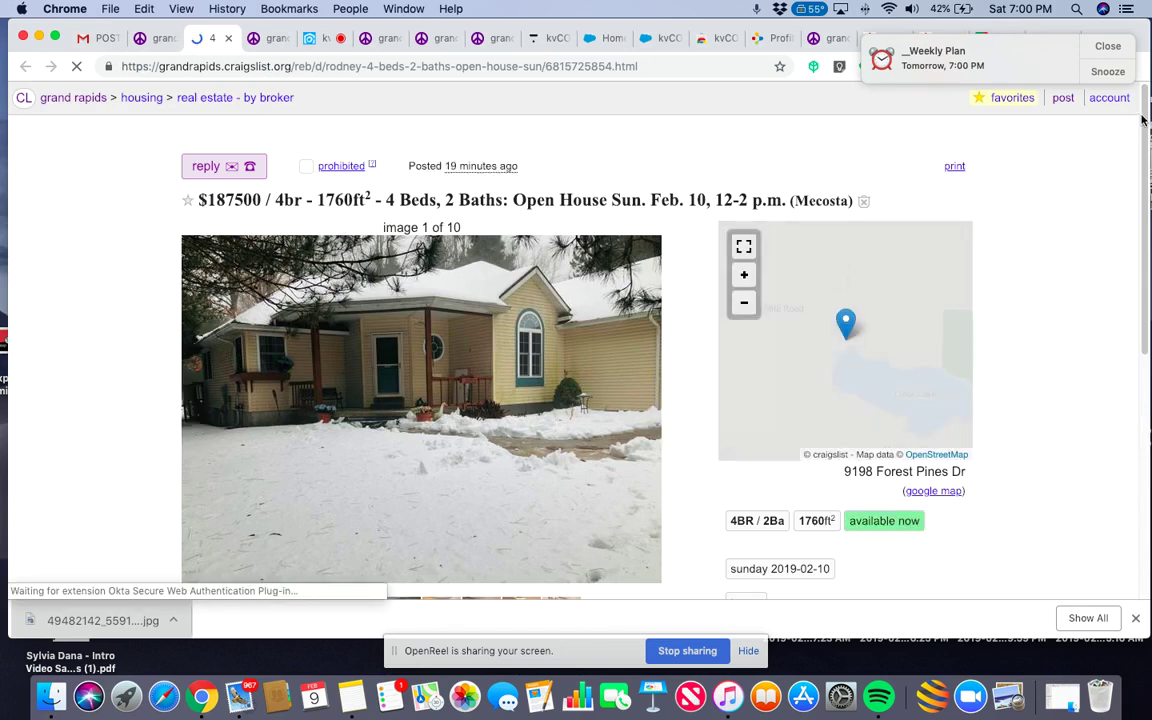
- Scroll the live listing to confirm 'For Info & pics: Text 123 to' and the agent credit sit on separate lines
scroll(1145, 160, down, 2)
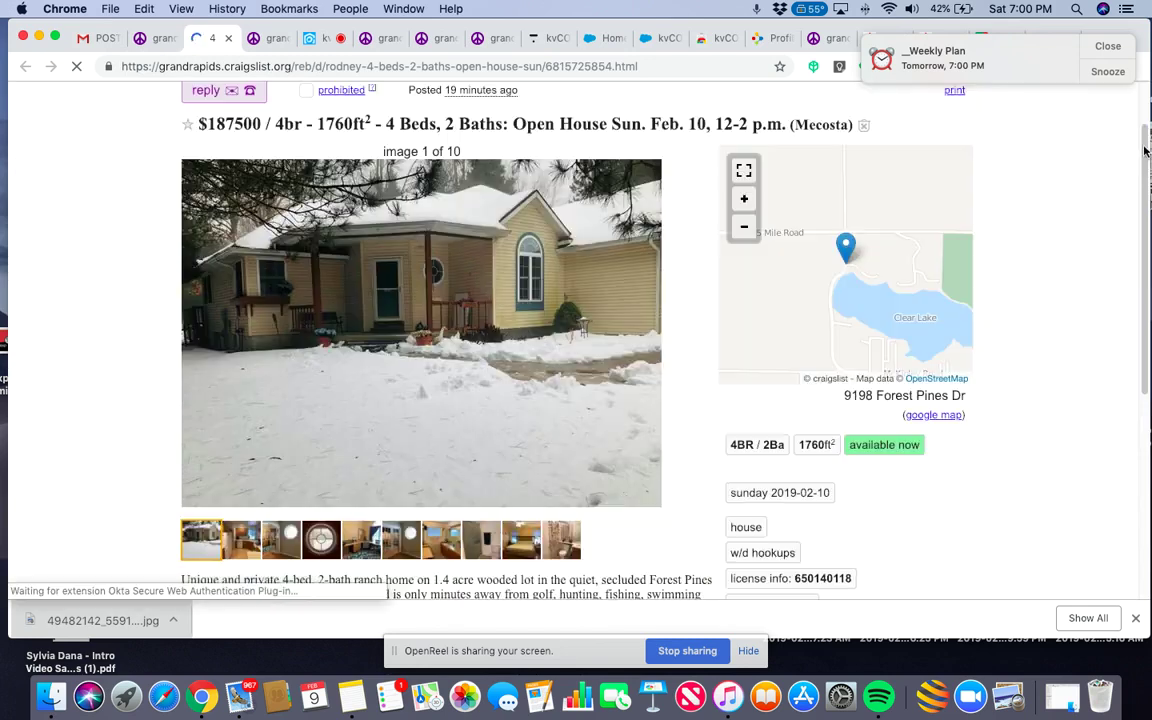
scroll(1147, 195, down, 5)
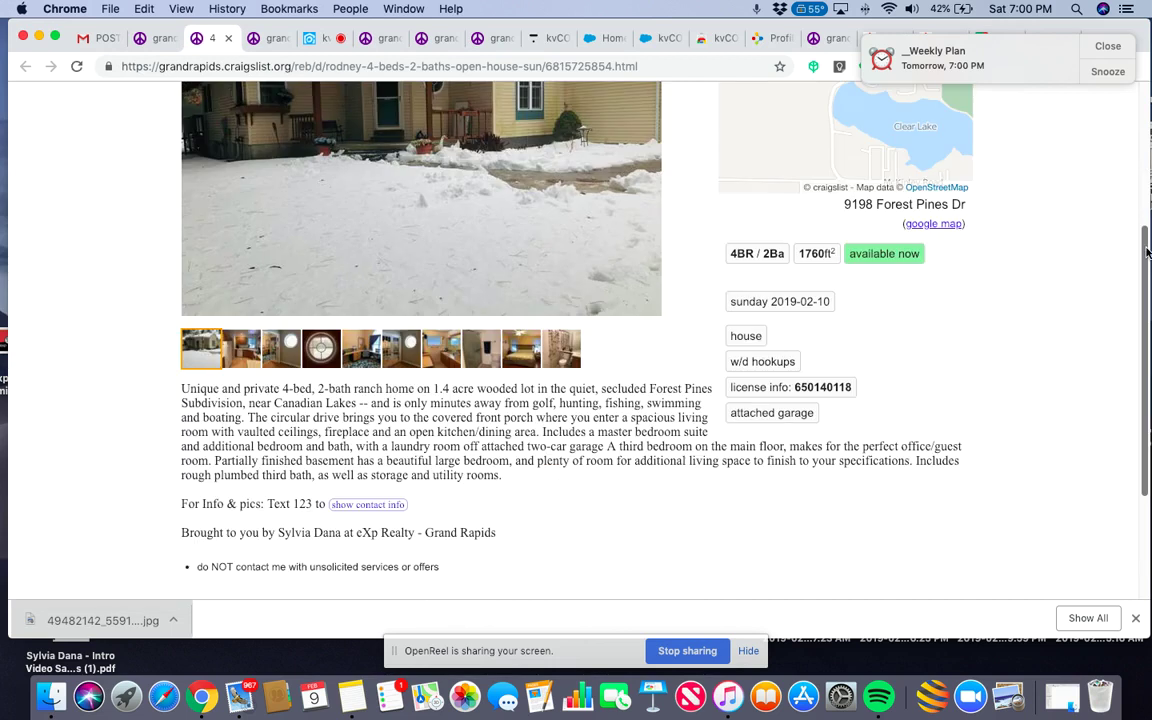
scroll(1147, 255, down, 5)
scroll(1147, 378, up, 3)
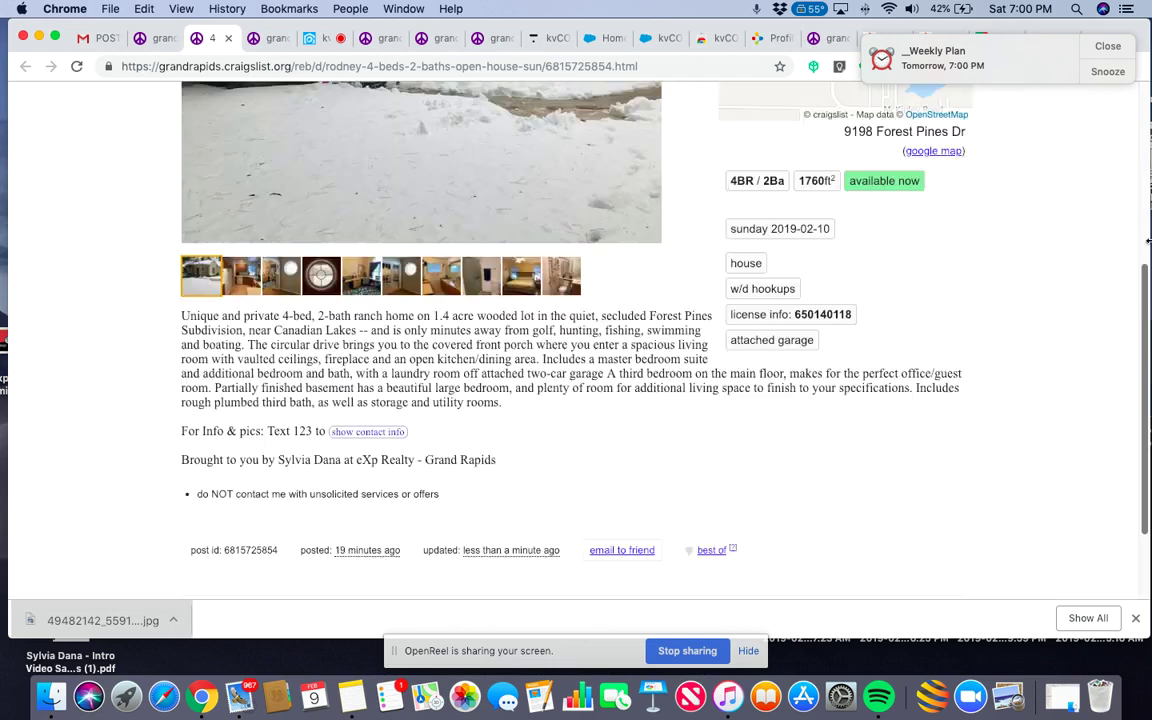